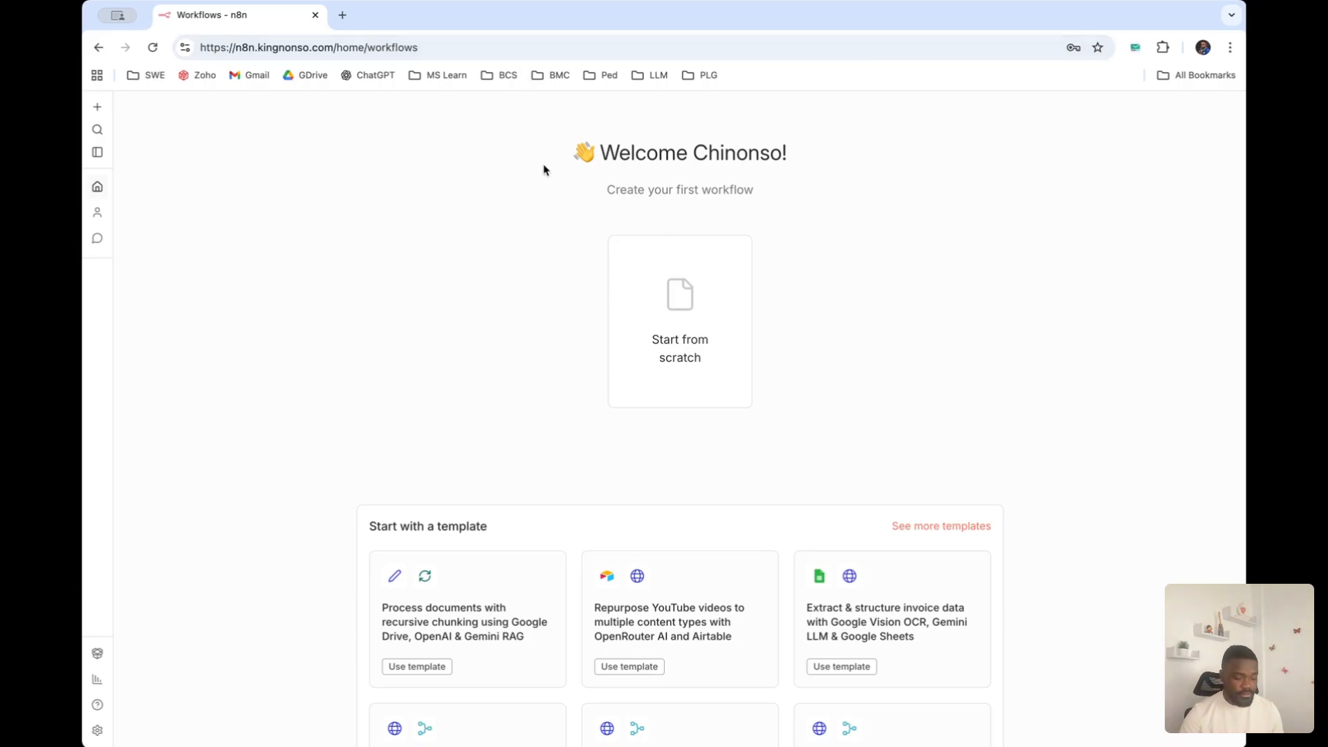
Start a new workflow from scratch and import the "Get Job details & Generate CV Agent" workflow from its file
click(696, 312)
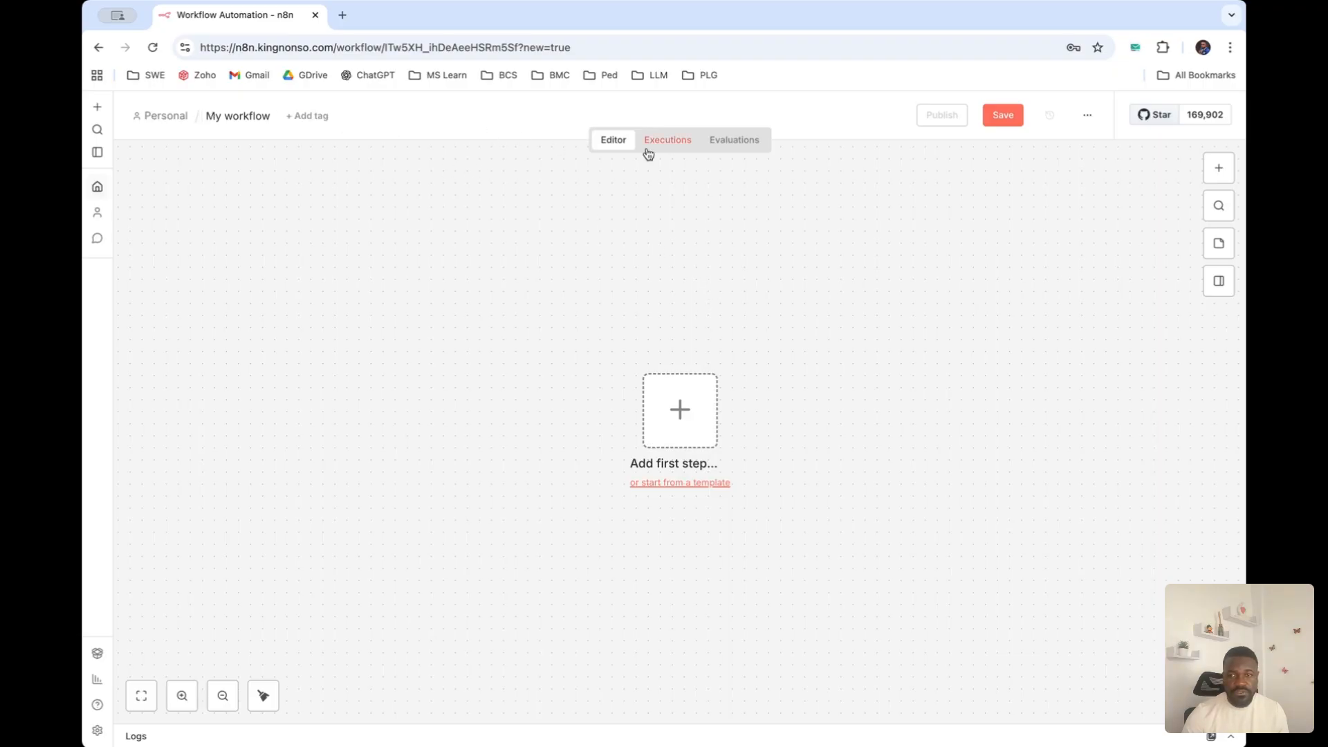
click(1088, 116)
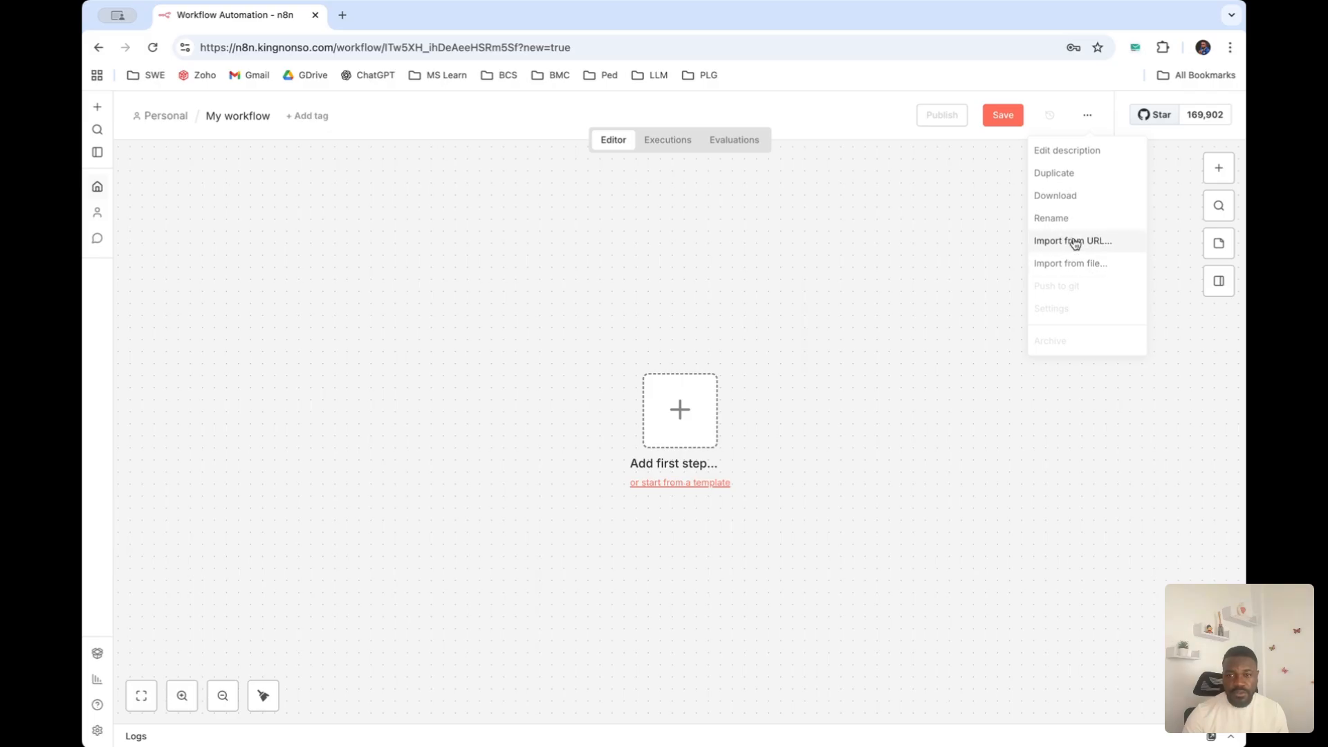
click(1069, 263)
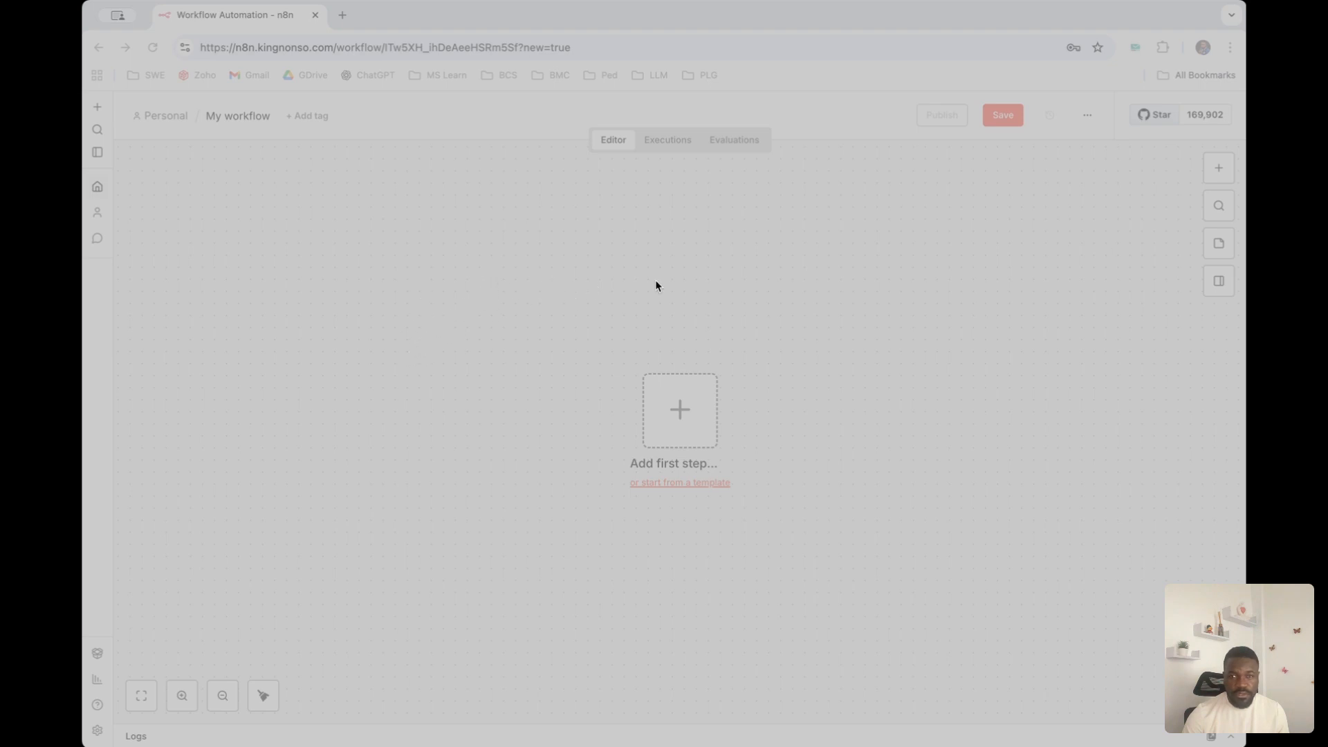
click(931, 538)
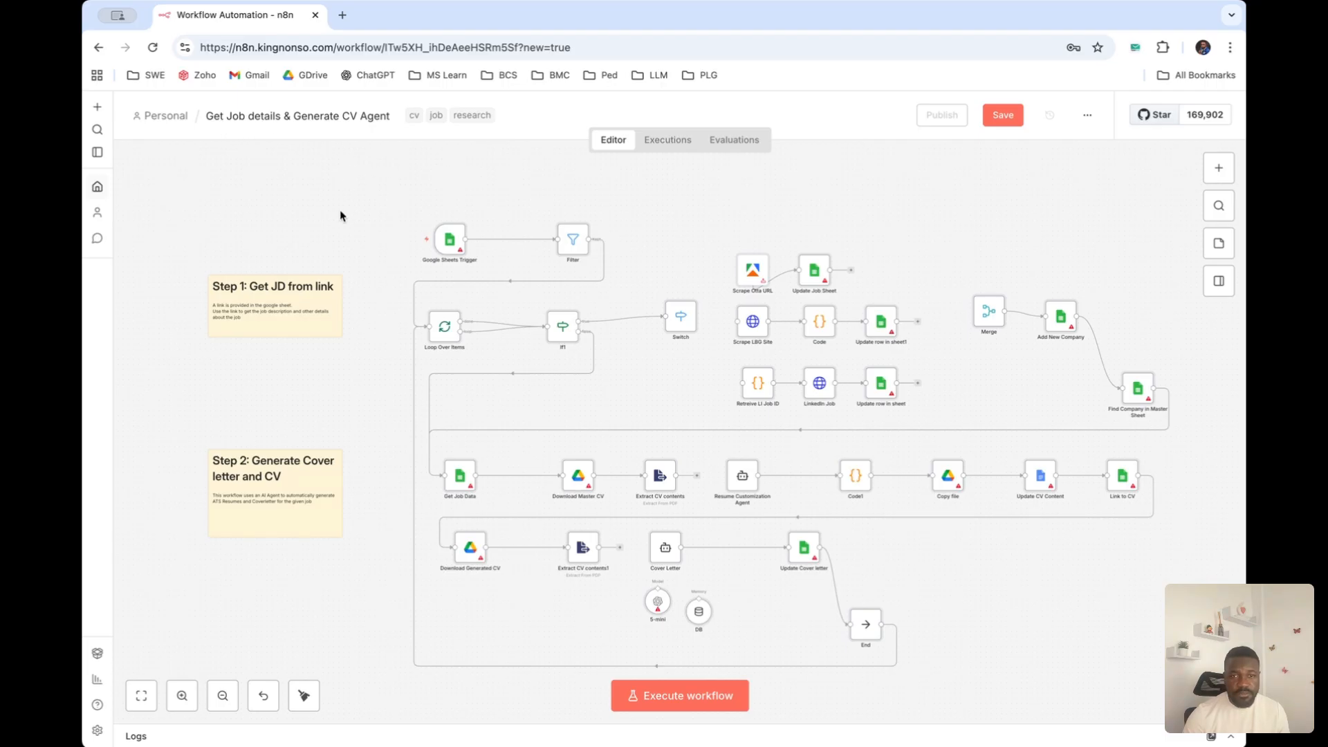
Examine the imported workflow from the Google Sheets trigger through the filter, loop and switch to the job-scraping branches
scroll(347, 191, down, 1)
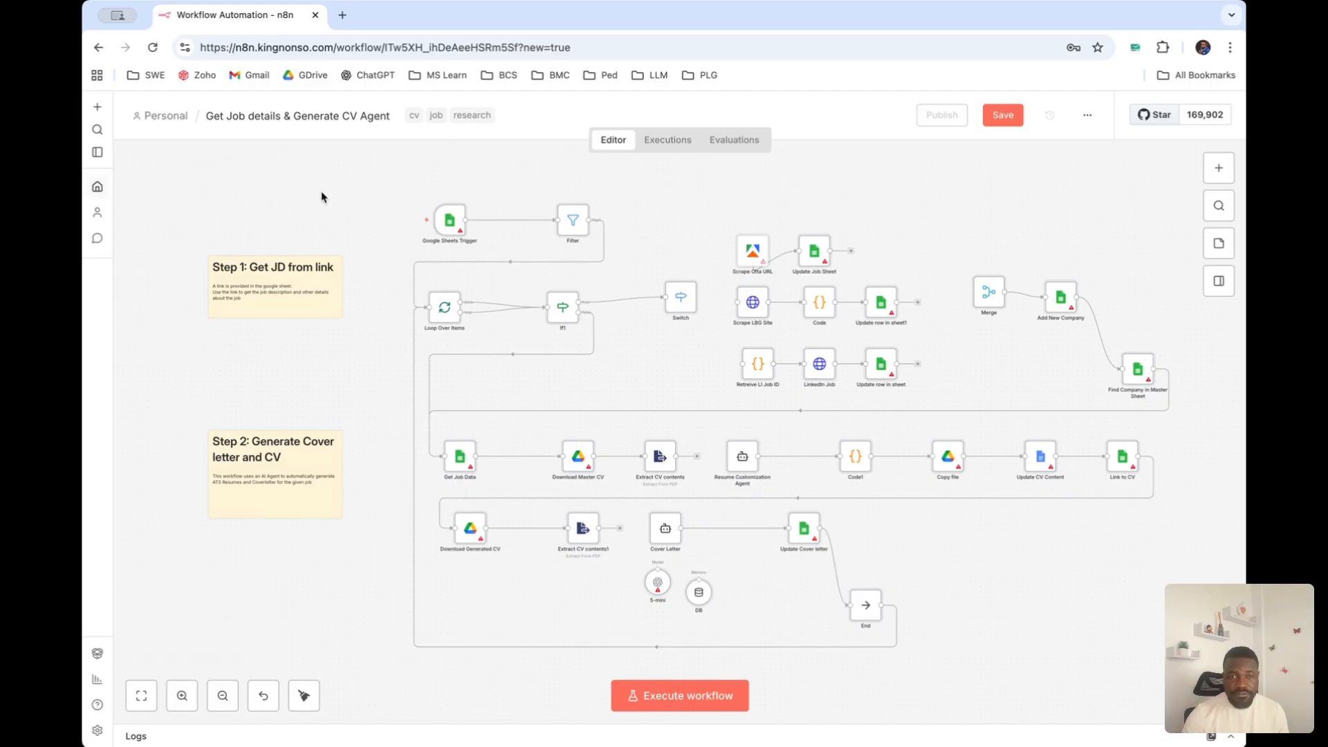
mouse_move(443, 219)
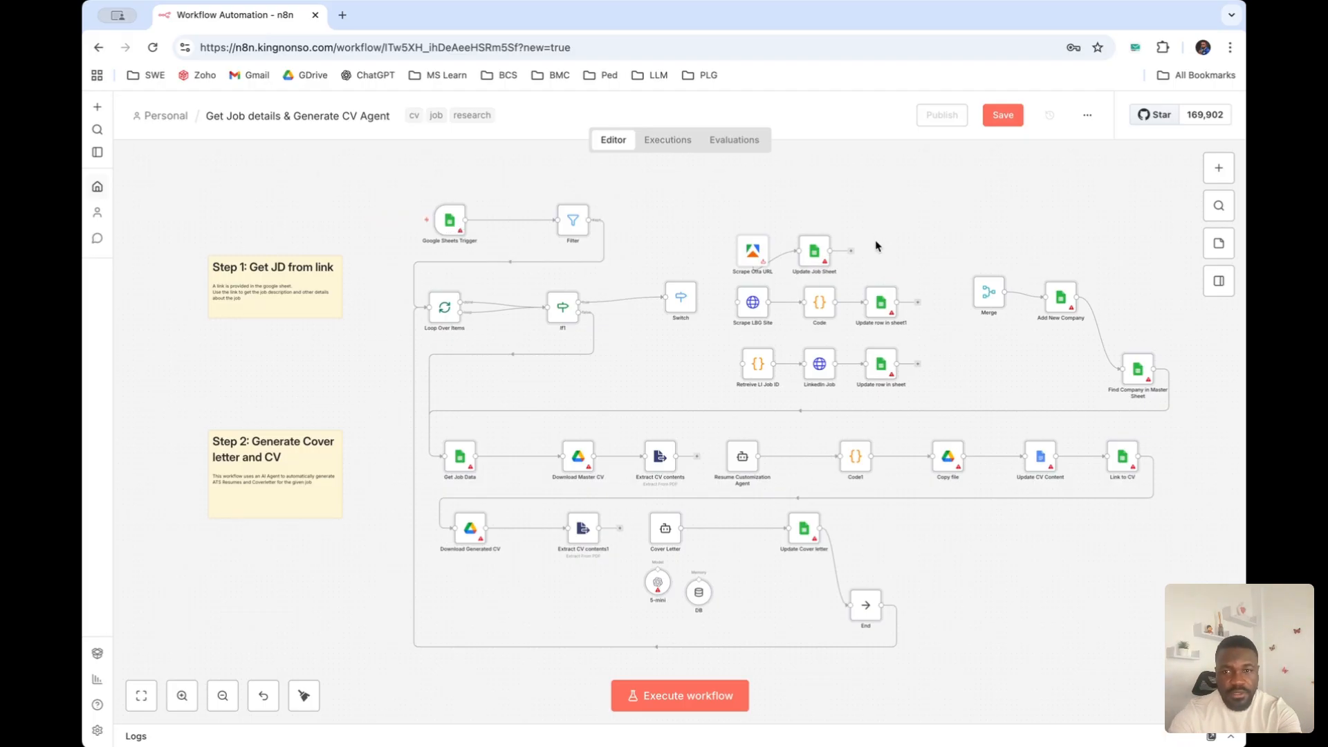
scroll(876, 245, up, 5)
scroll(876, 246, left, 3)
scroll(876, 246, left, 6)
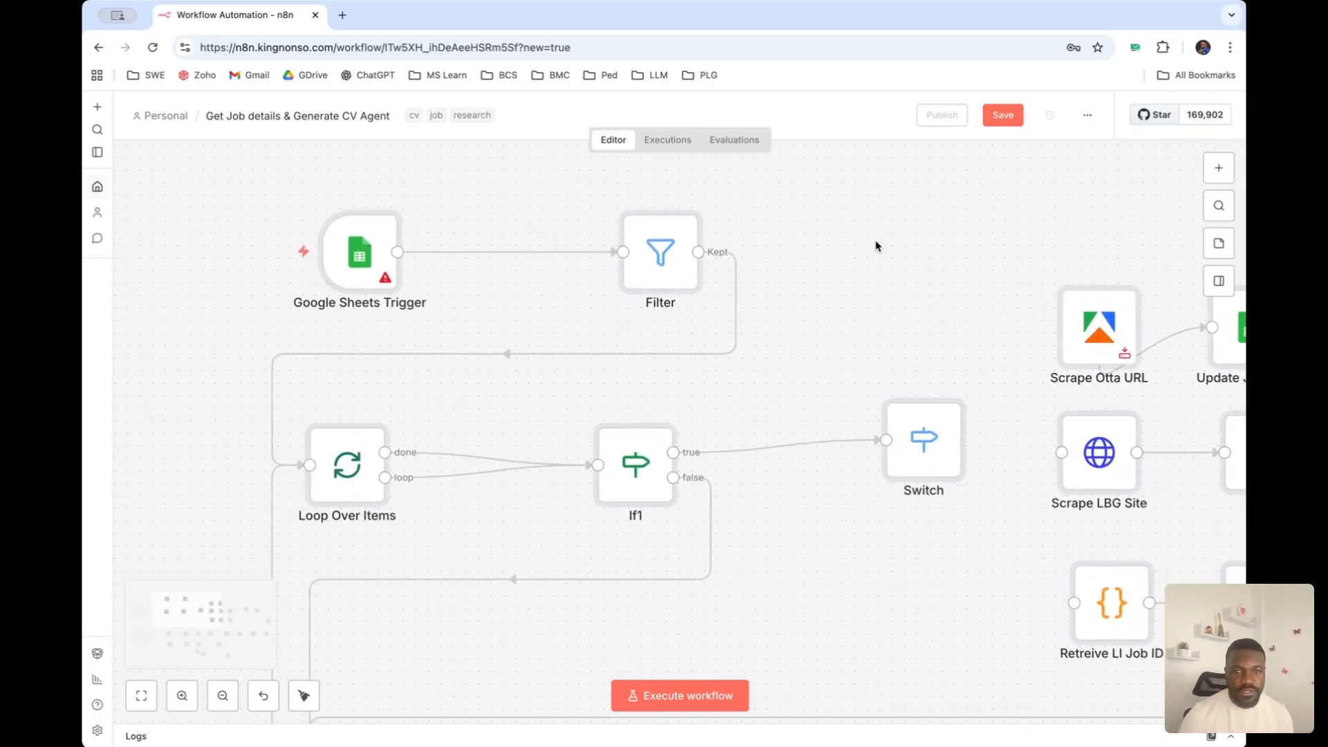
mouse_move(383, 282)
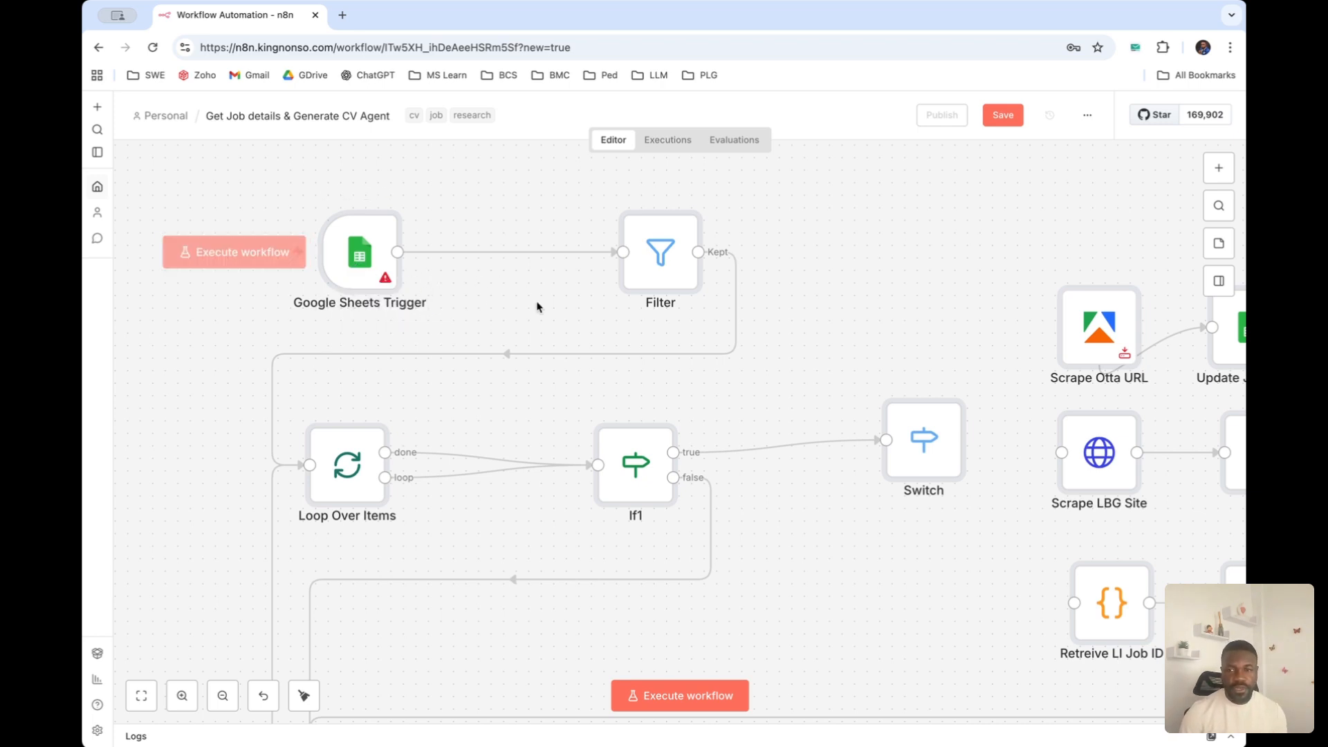
scroll(851, 329, right, 7)
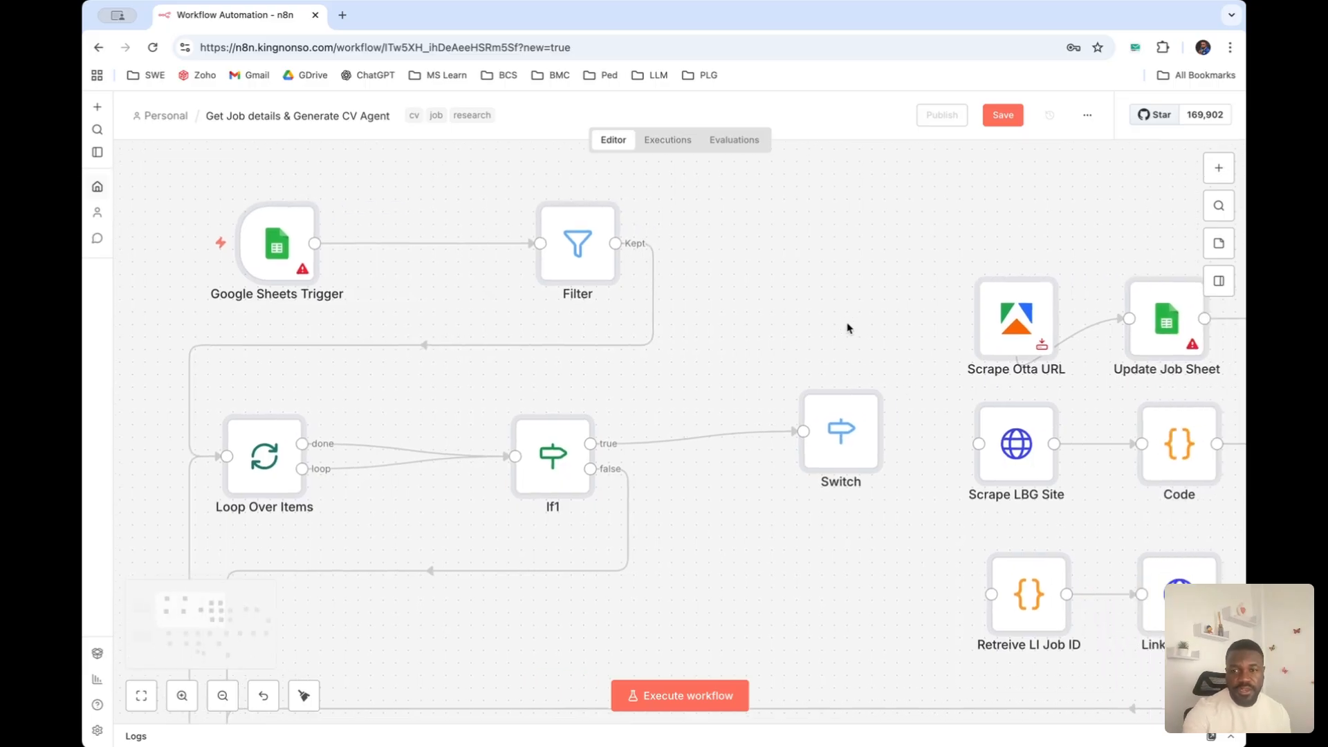
scroll(849, 328, right, 4)
scroll(849, 328, down, 2)
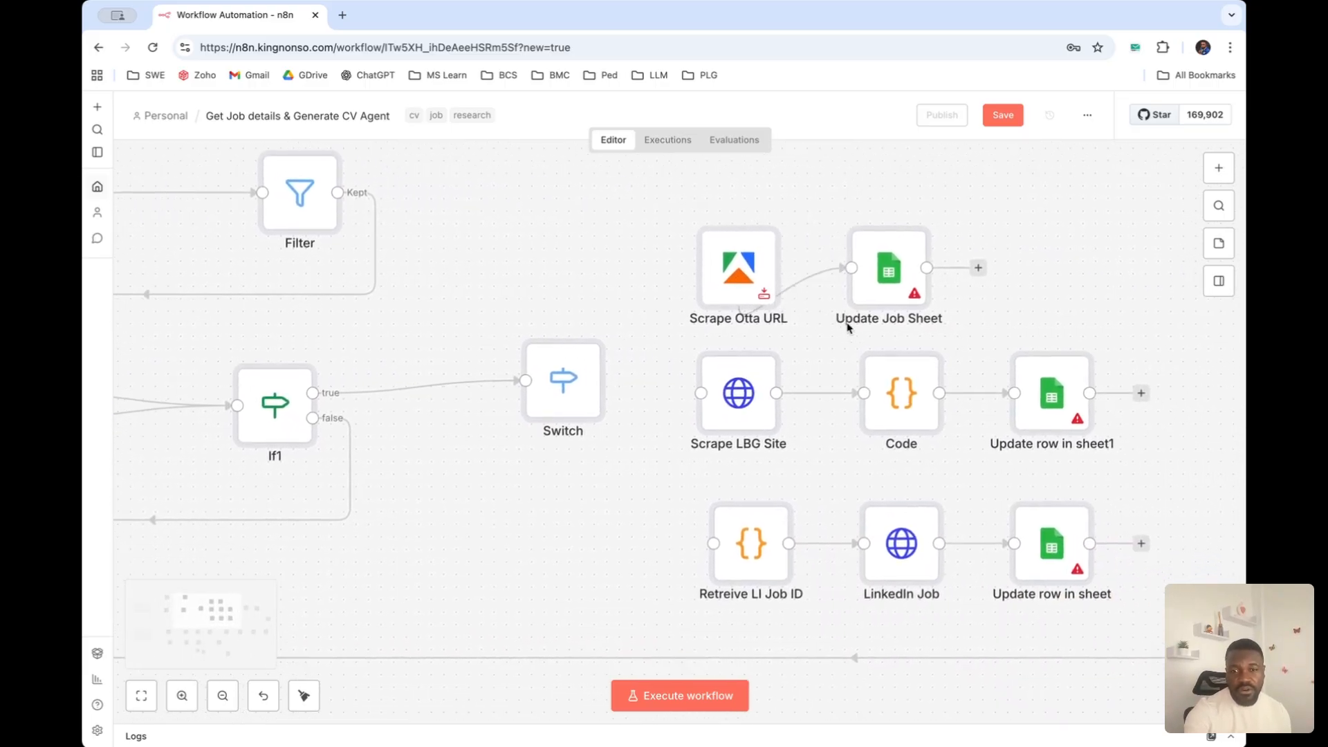
mouse_move(753, 285)
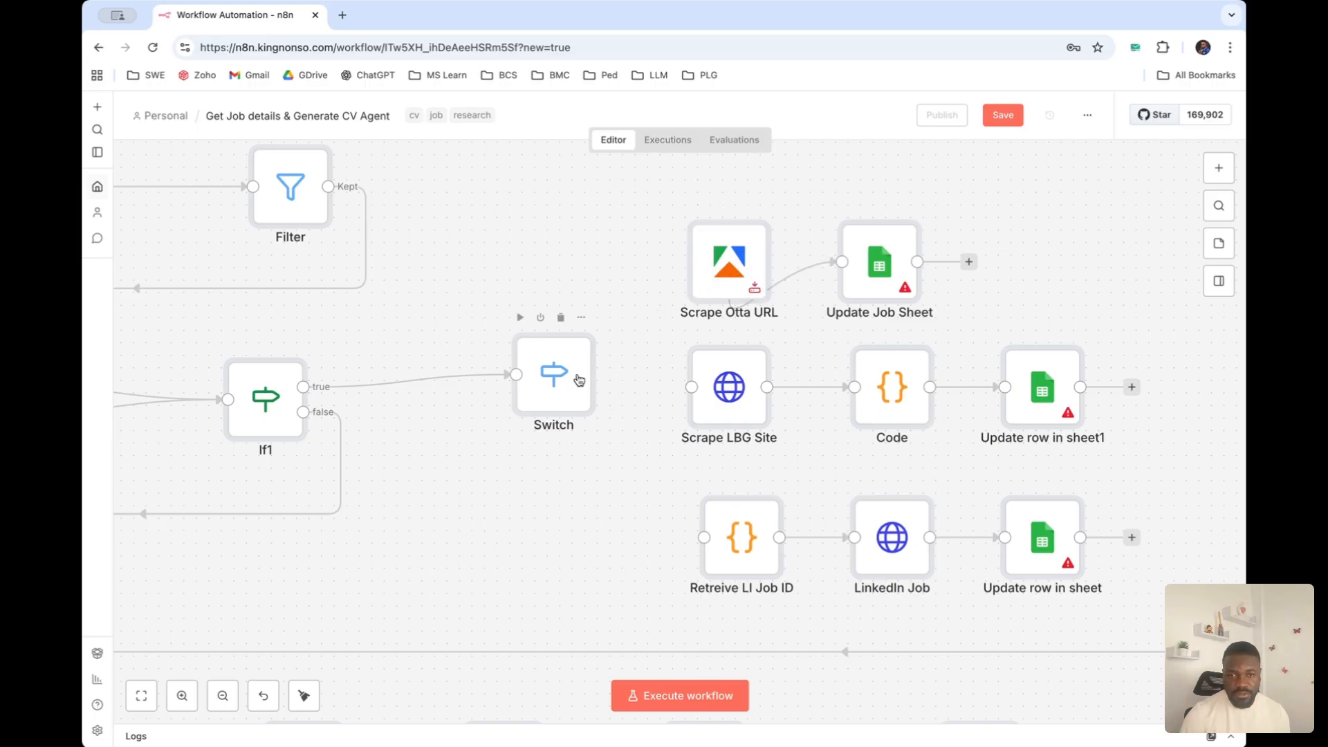
mouse_move(730, 350)
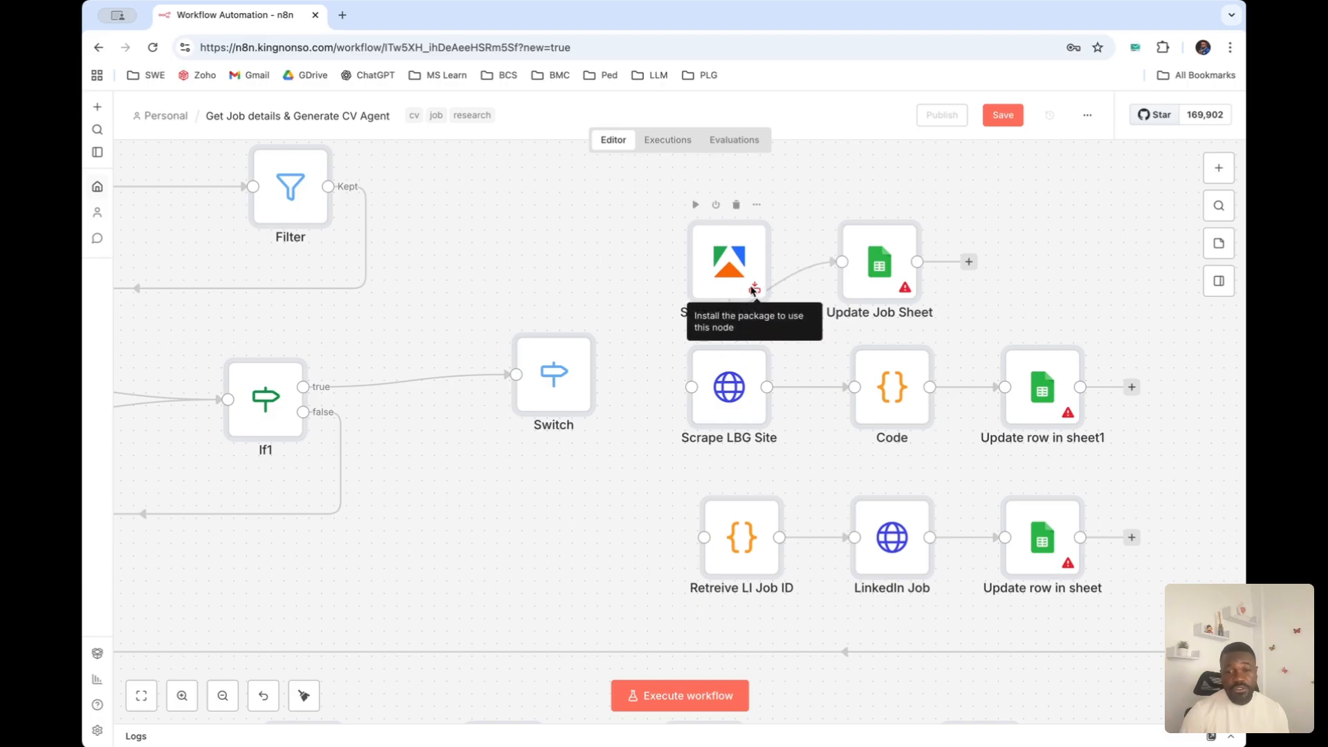
mouse_move(588, 377)
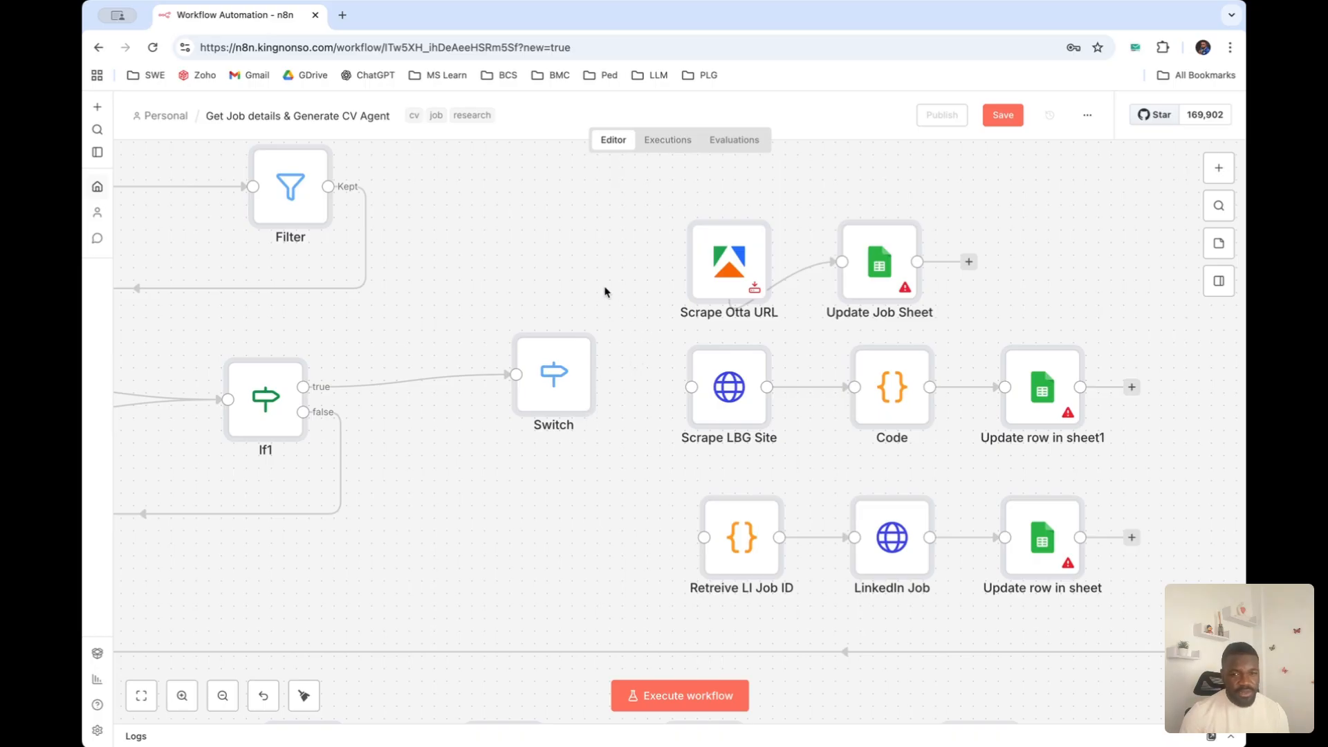
scroll(604, 294, down, 2)
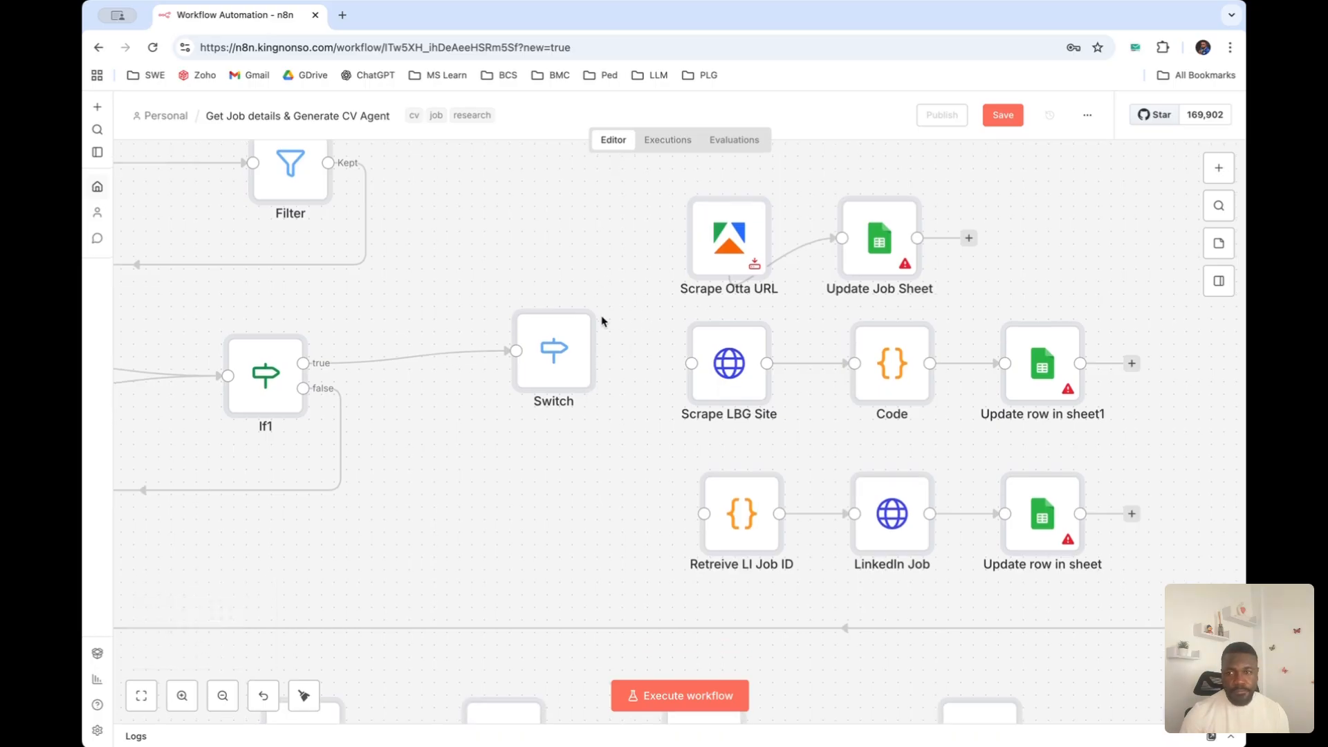
scroll(524, 254, left, 10)
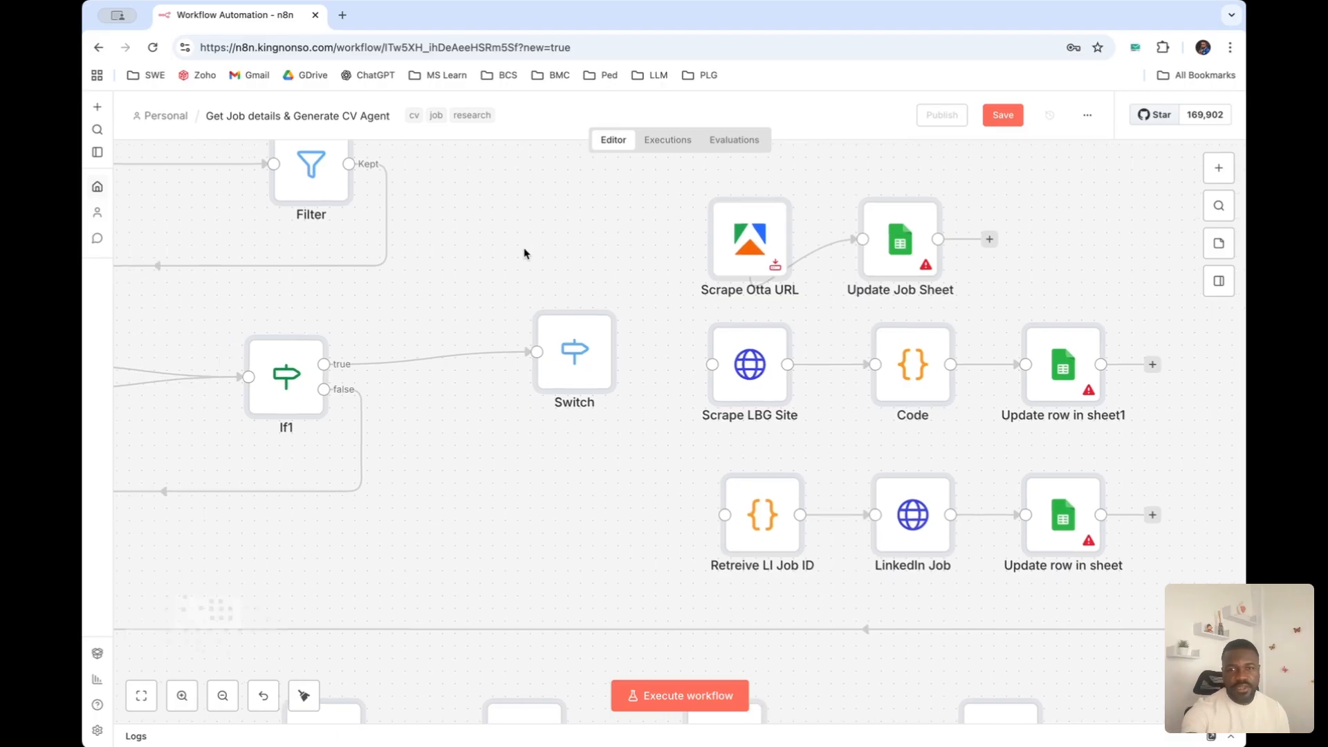
scroll(524, 254, left, 3)
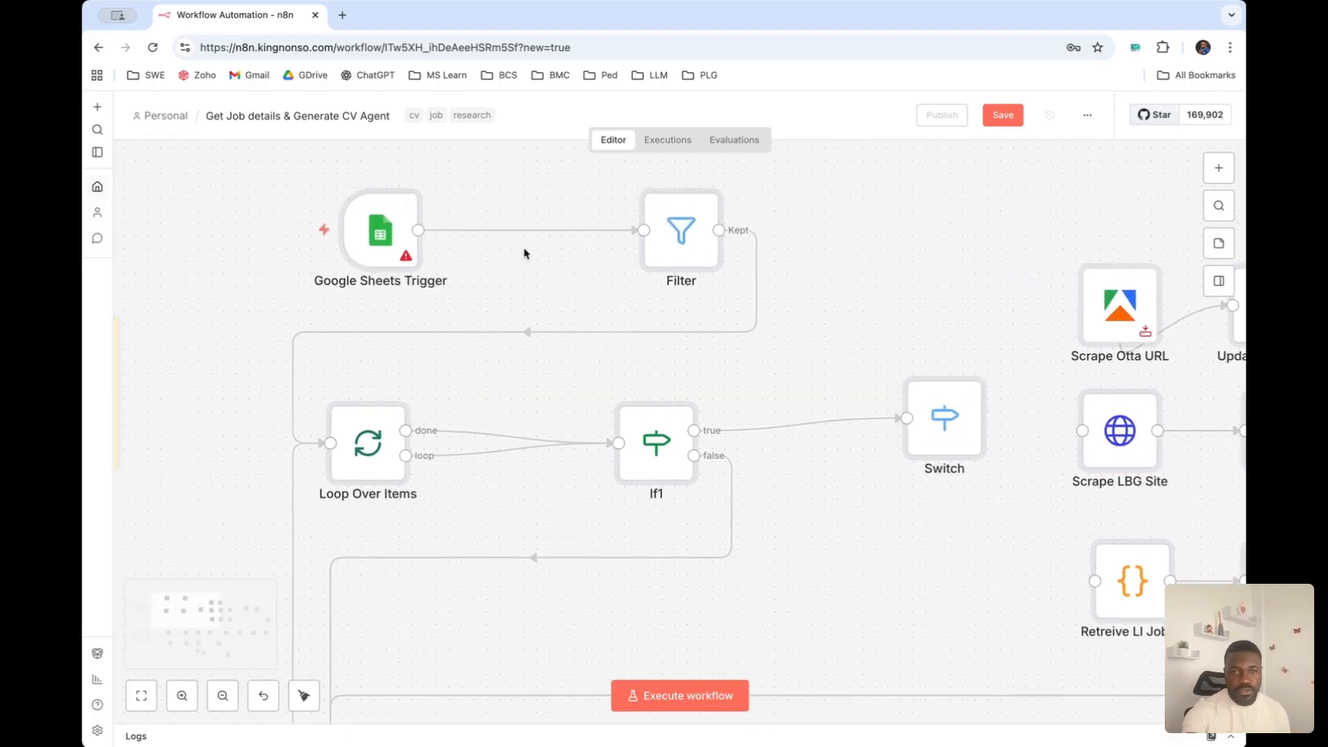
Open the Google Sheets Trigger node and start creating a new Google Sheets Trigger OAuth2 credential for it
mouse_move(372, 255)
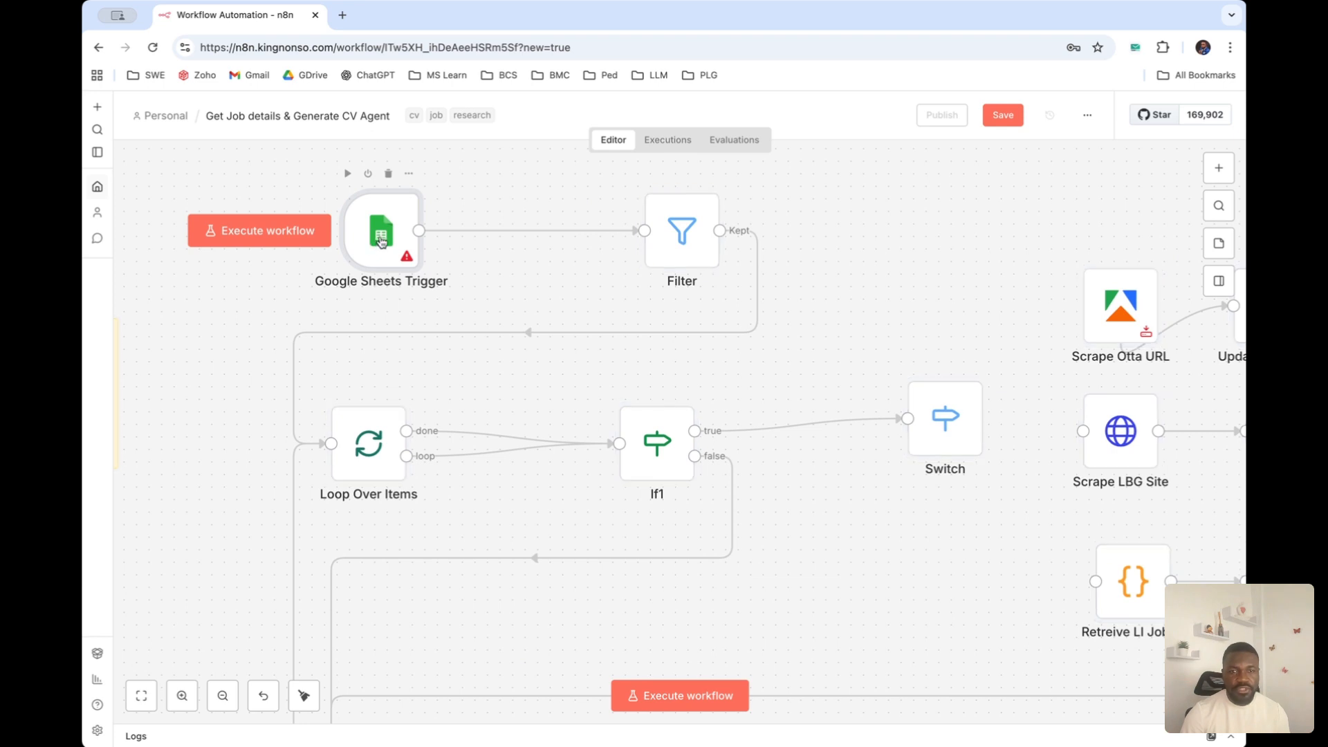
double_click(380, 241)
click(591, 205)
click(591, 240)
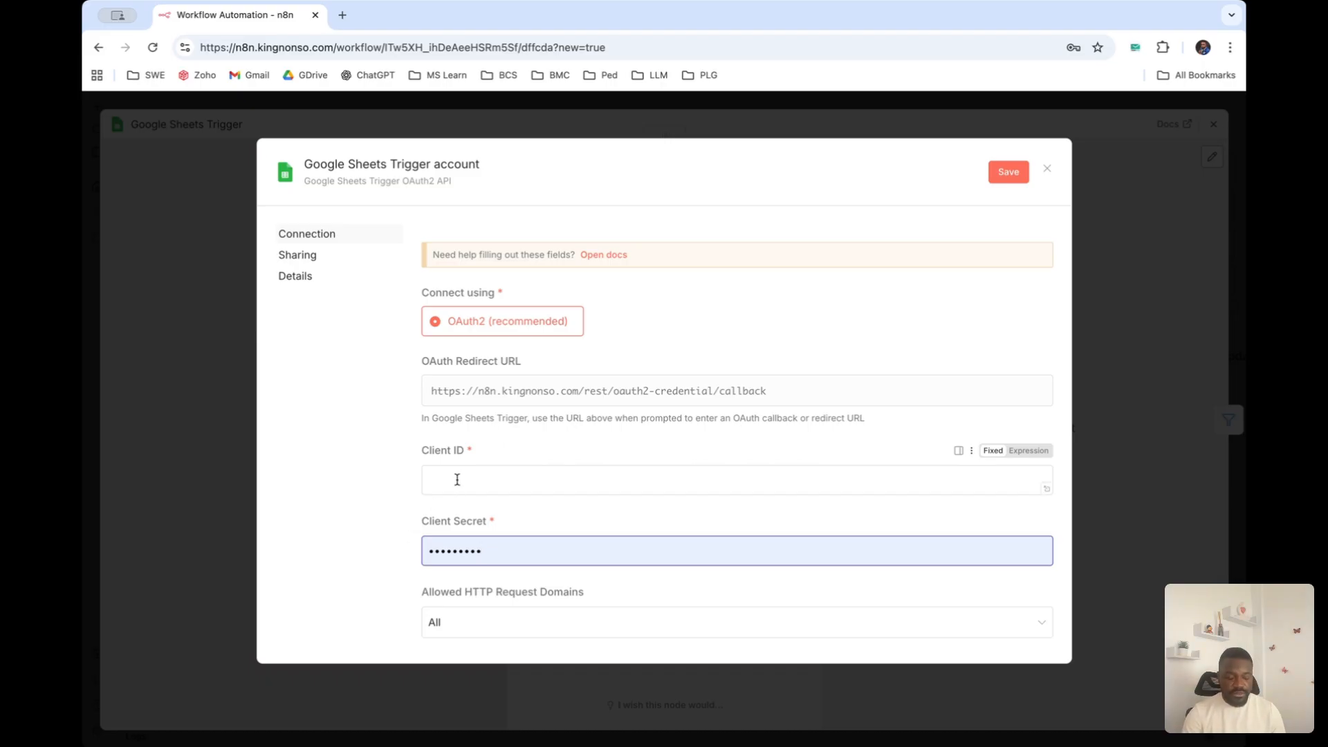
Try to open console.google.com in a new browser tab
click(341, 15)
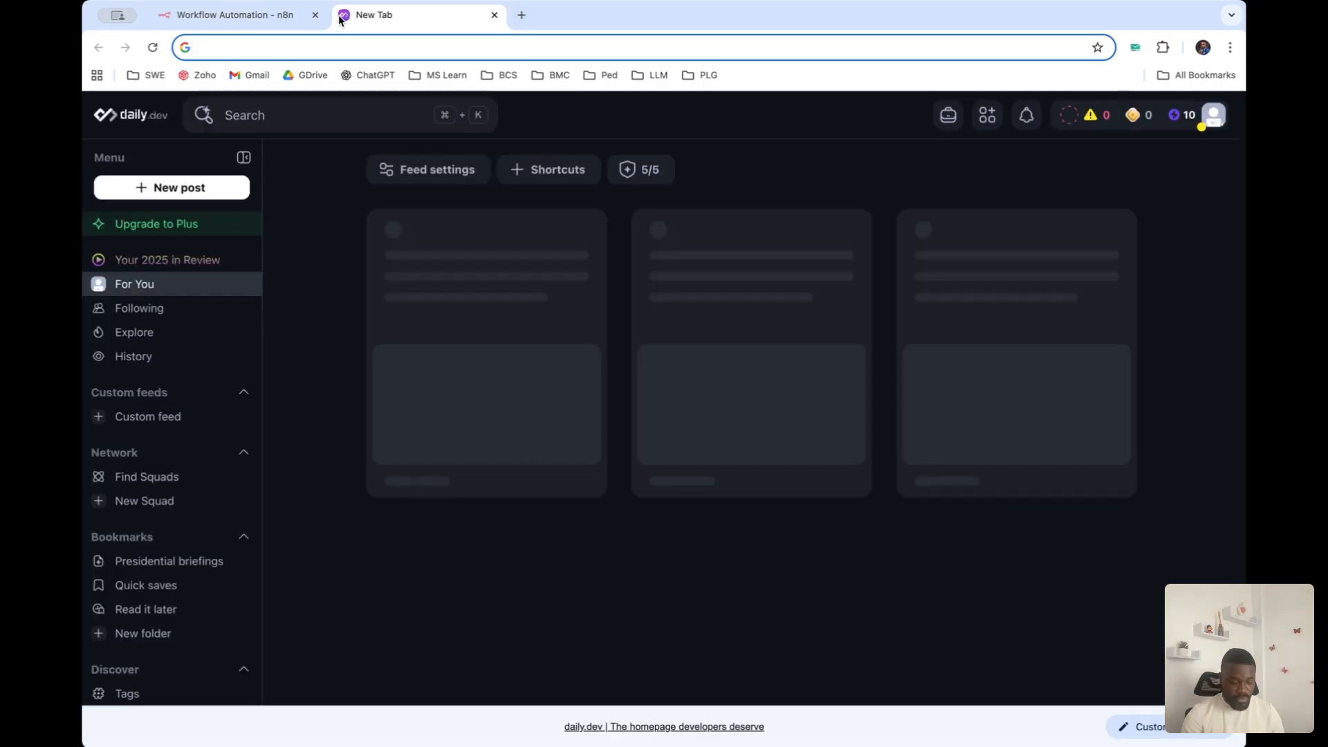
text(console.goo)
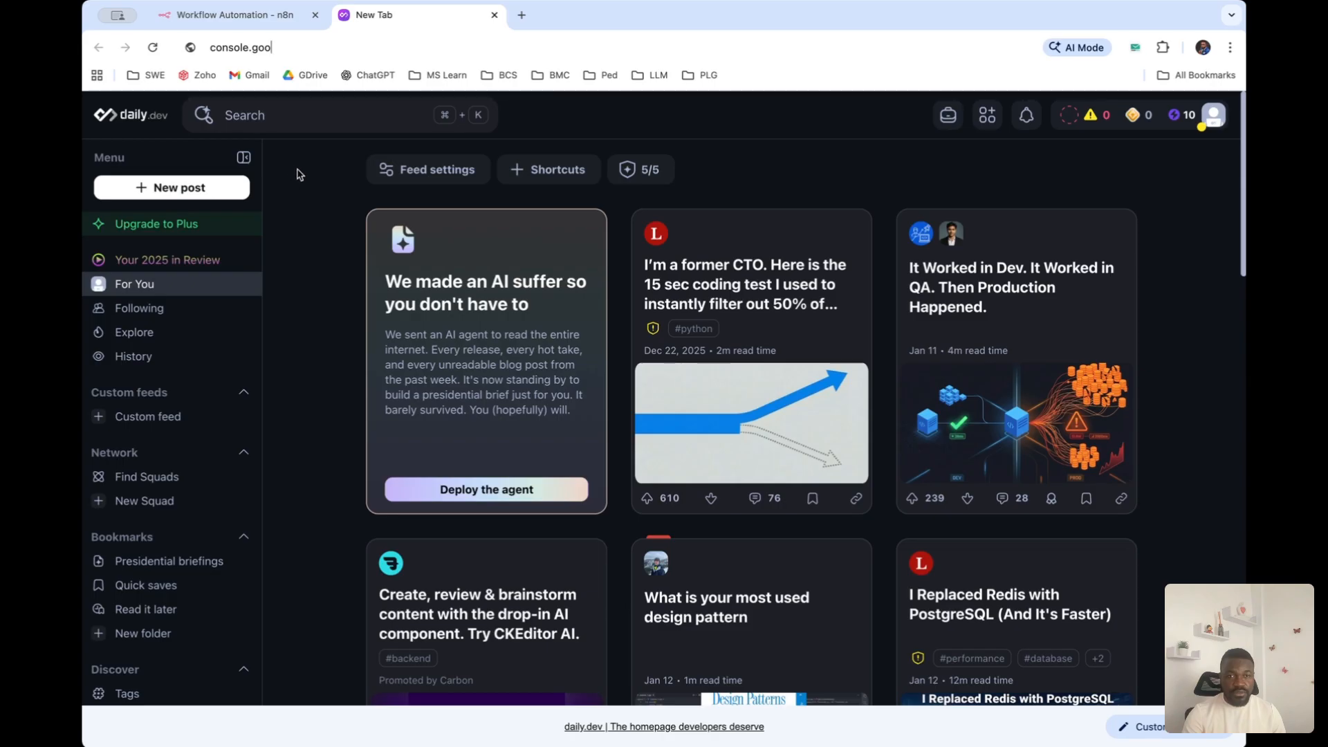
key(Return)
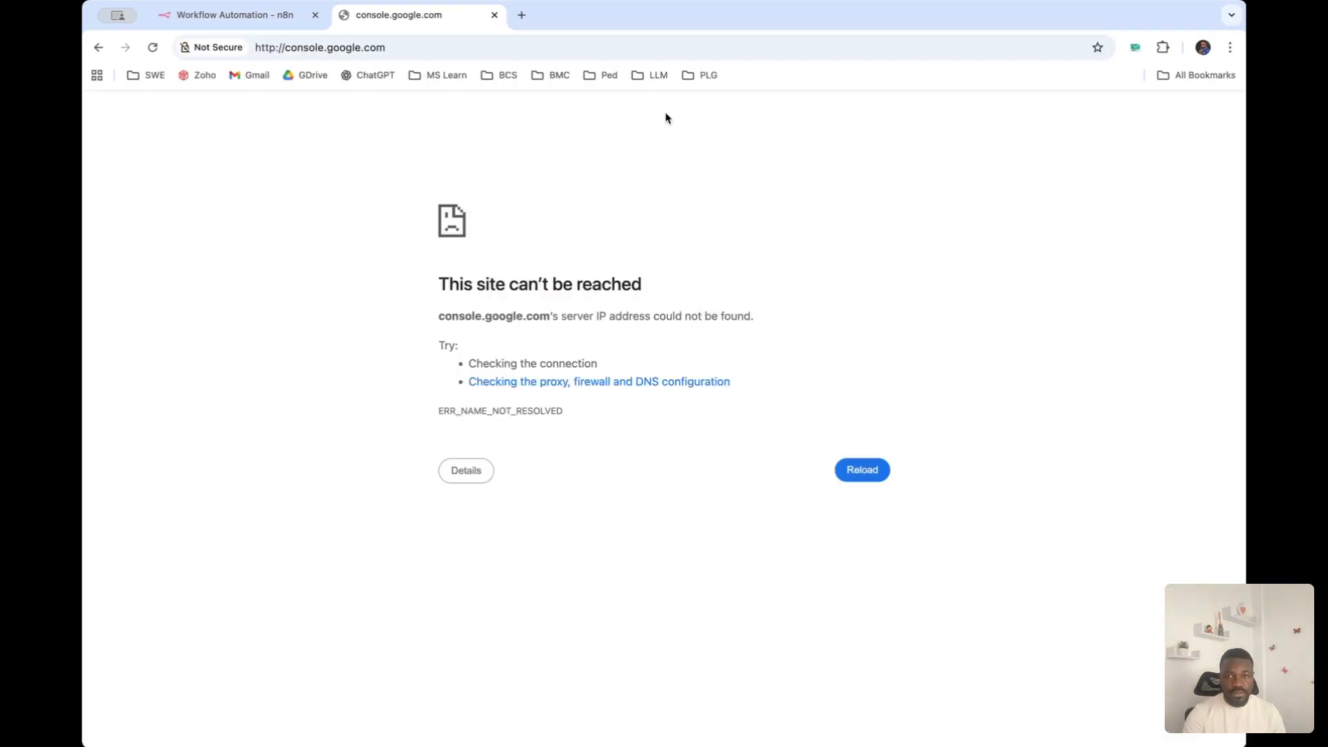
Search the web for "google cloud console" and open the Google Cloud console from the results
click(546, 51)
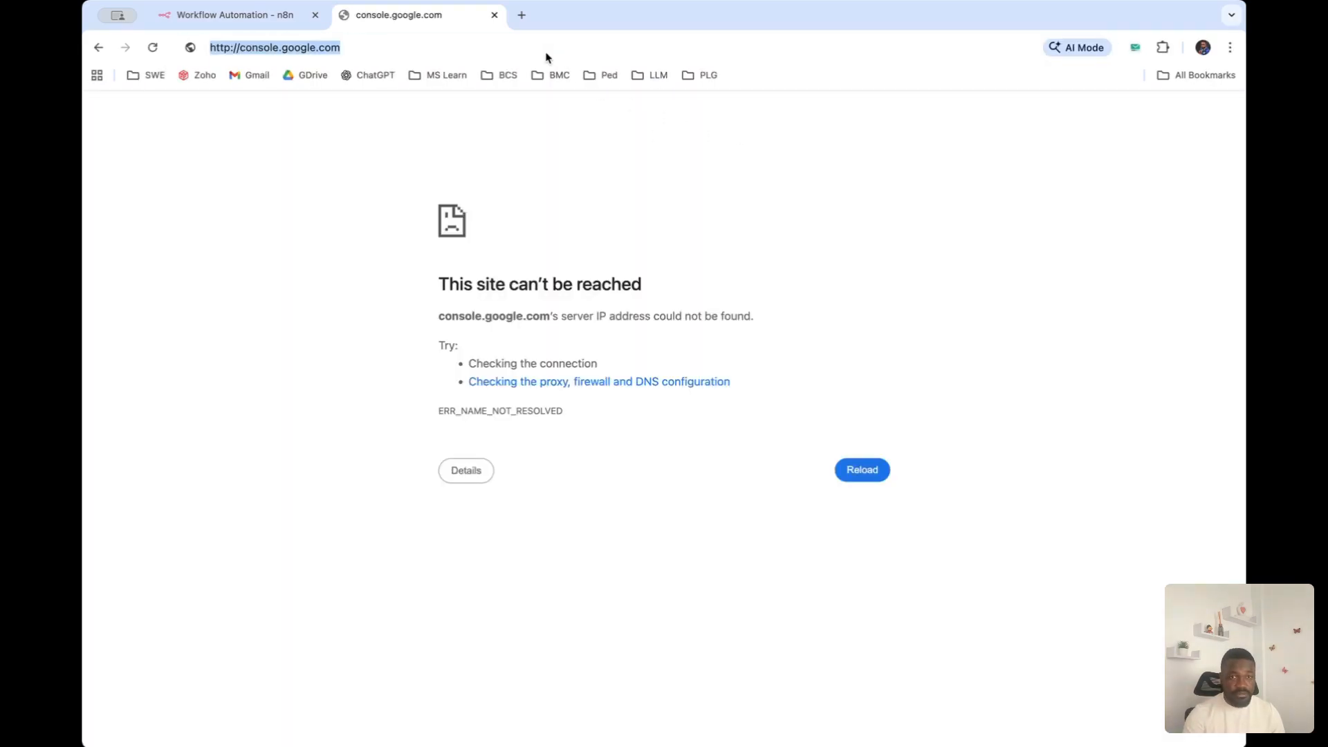
text(google)
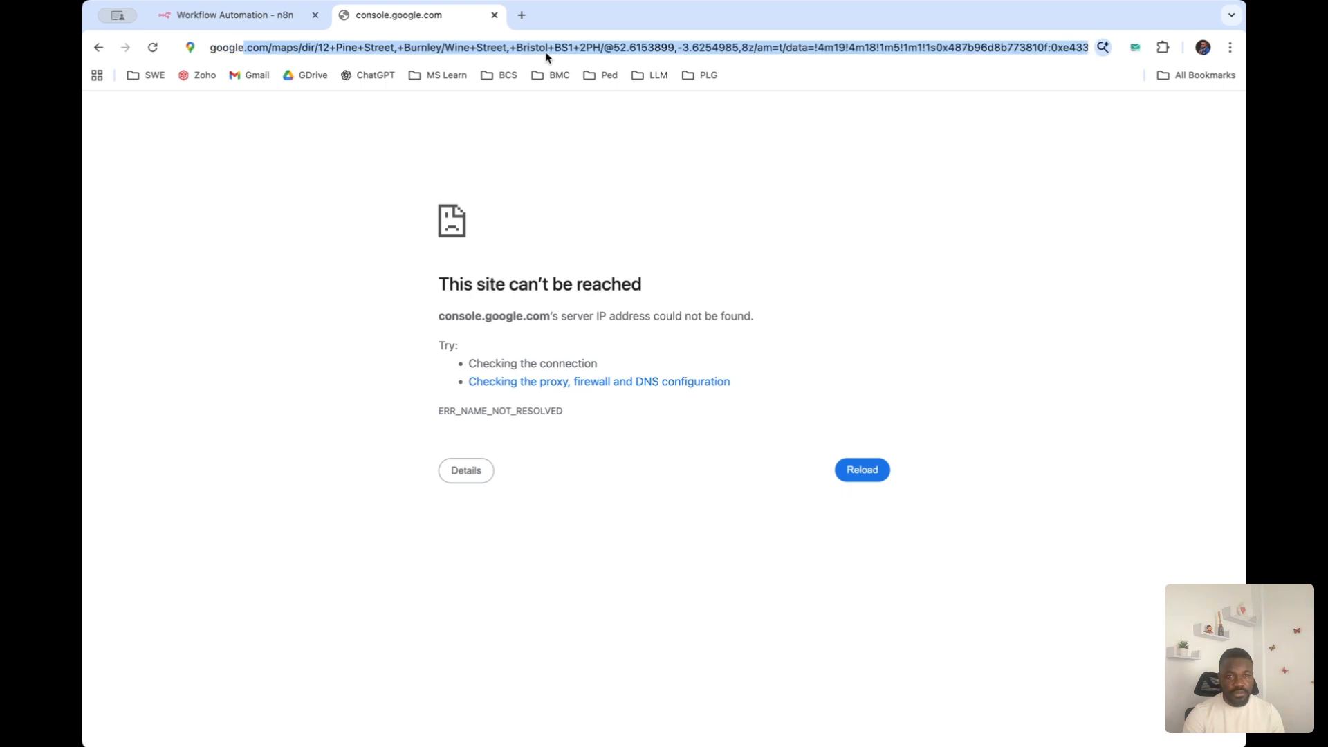
text( clound)
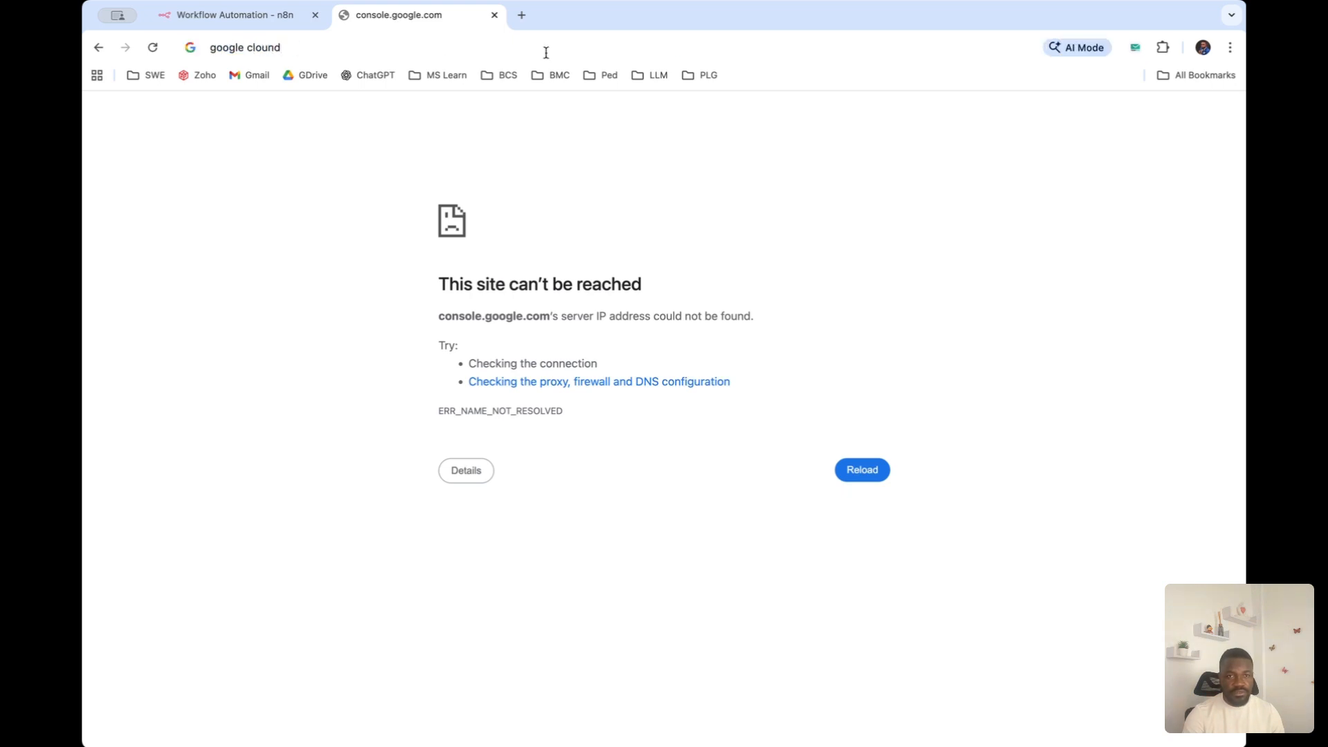
key(BackSpace)
key(BackSpace)
text(d c)
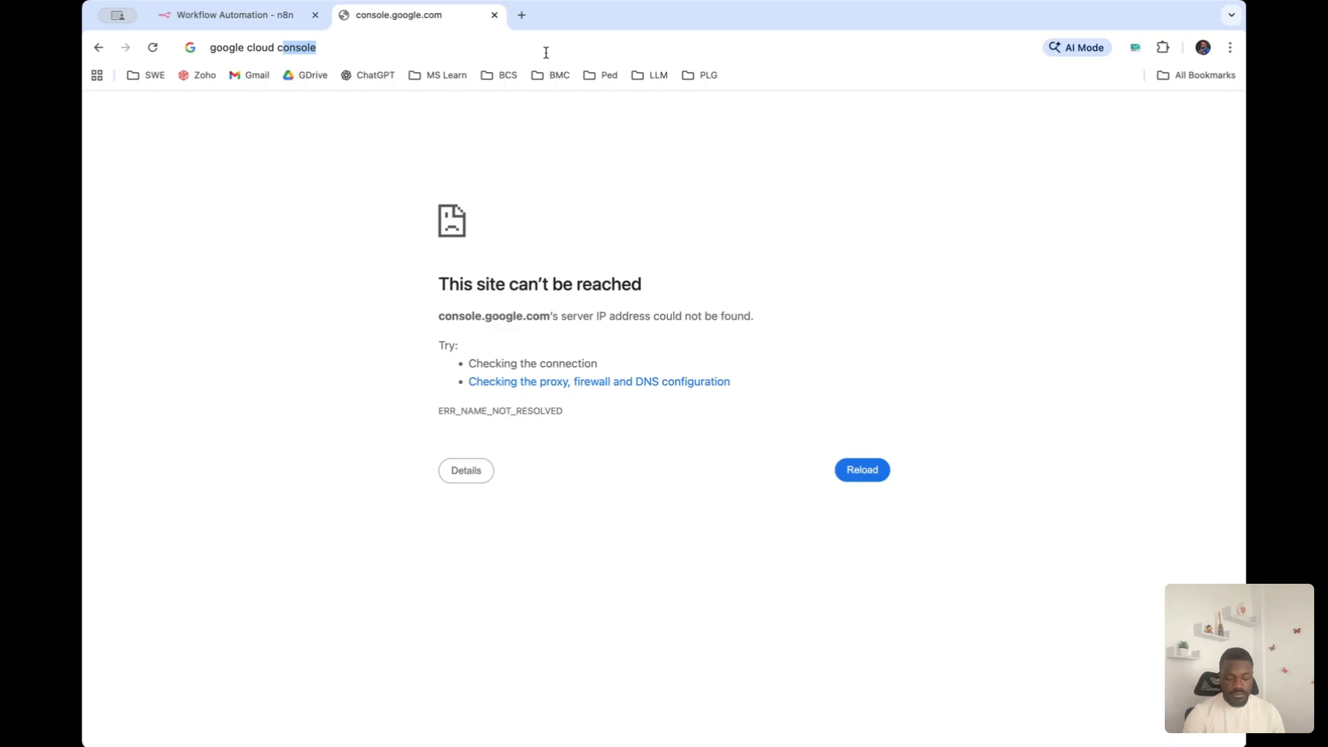
key(Return)
click(359, 268)
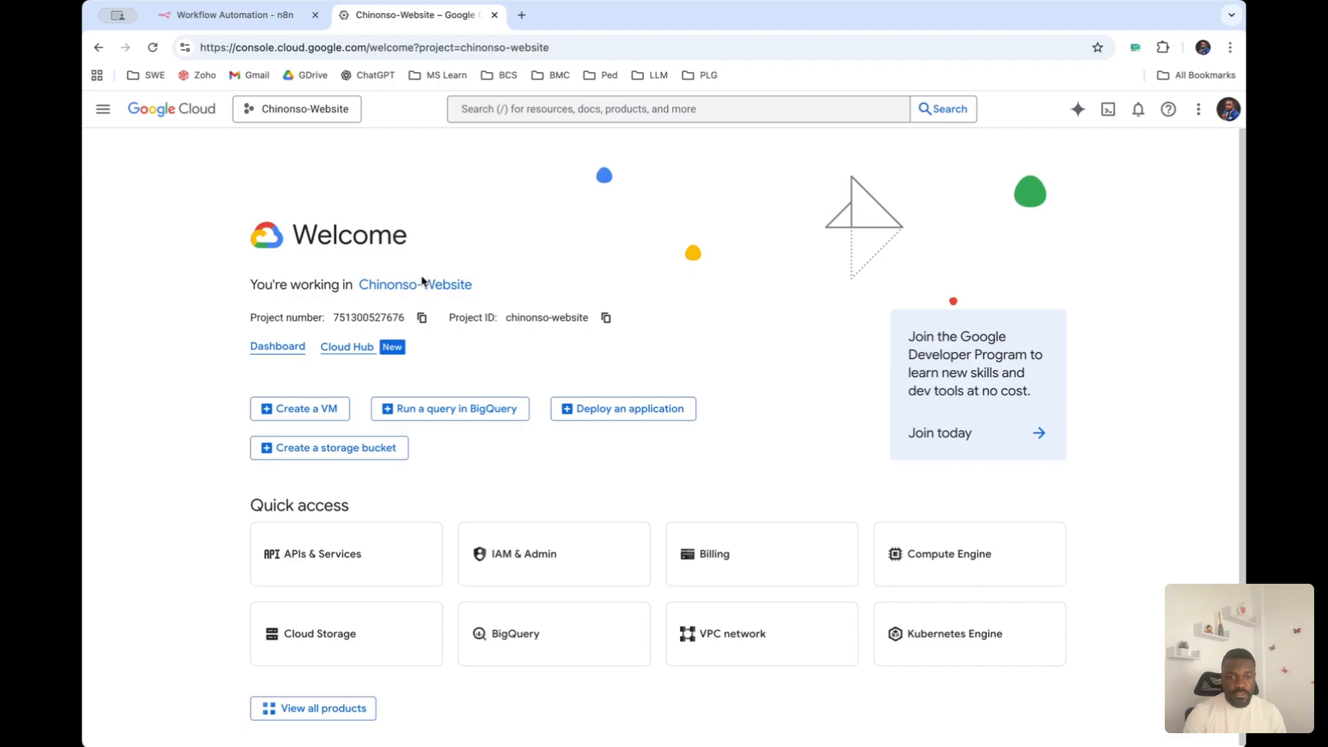
scroll(451, 301, down, 1)
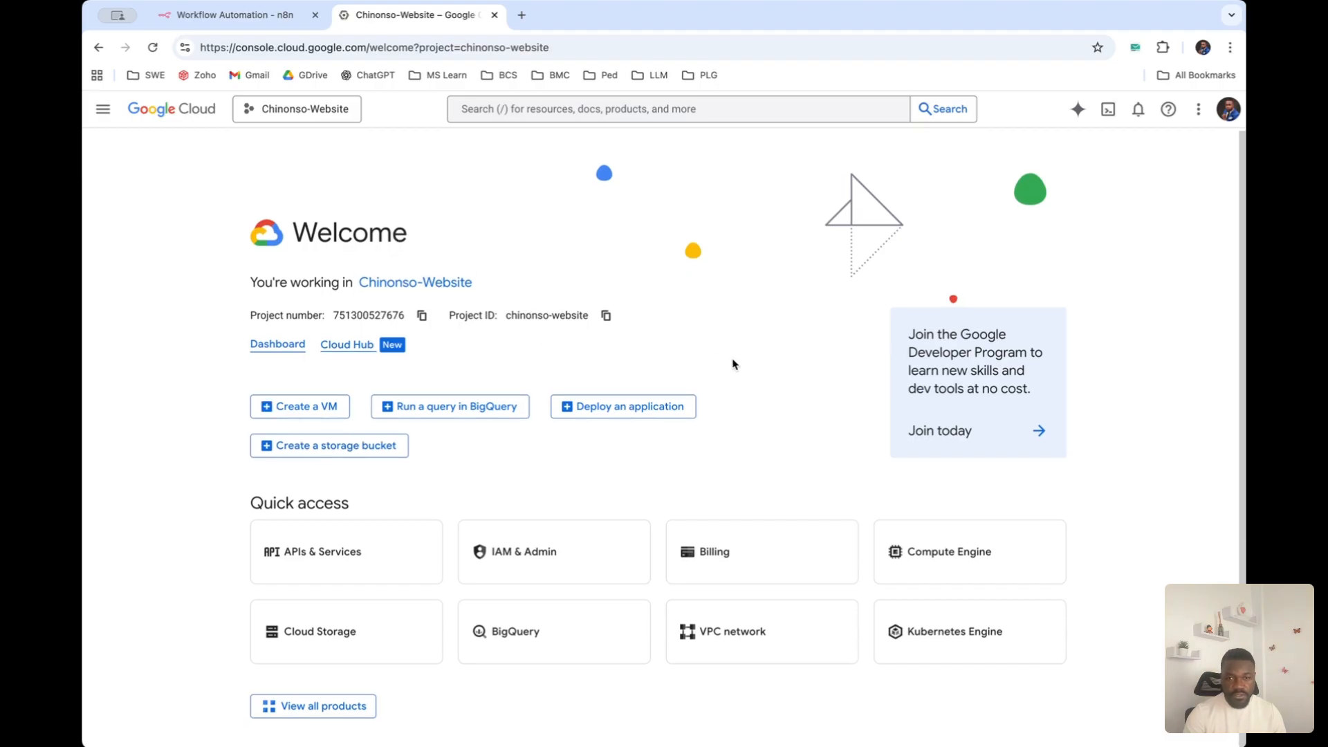
click(317, 110)
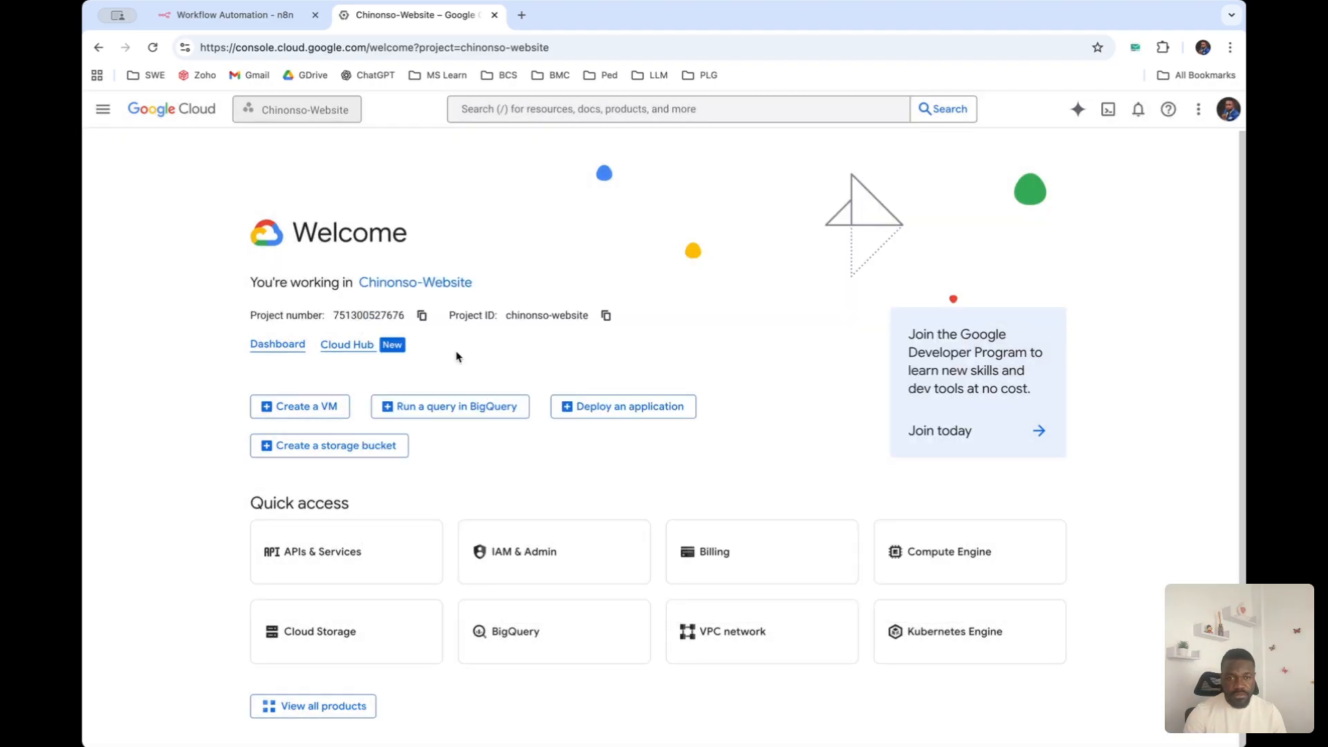
click(456, 353)
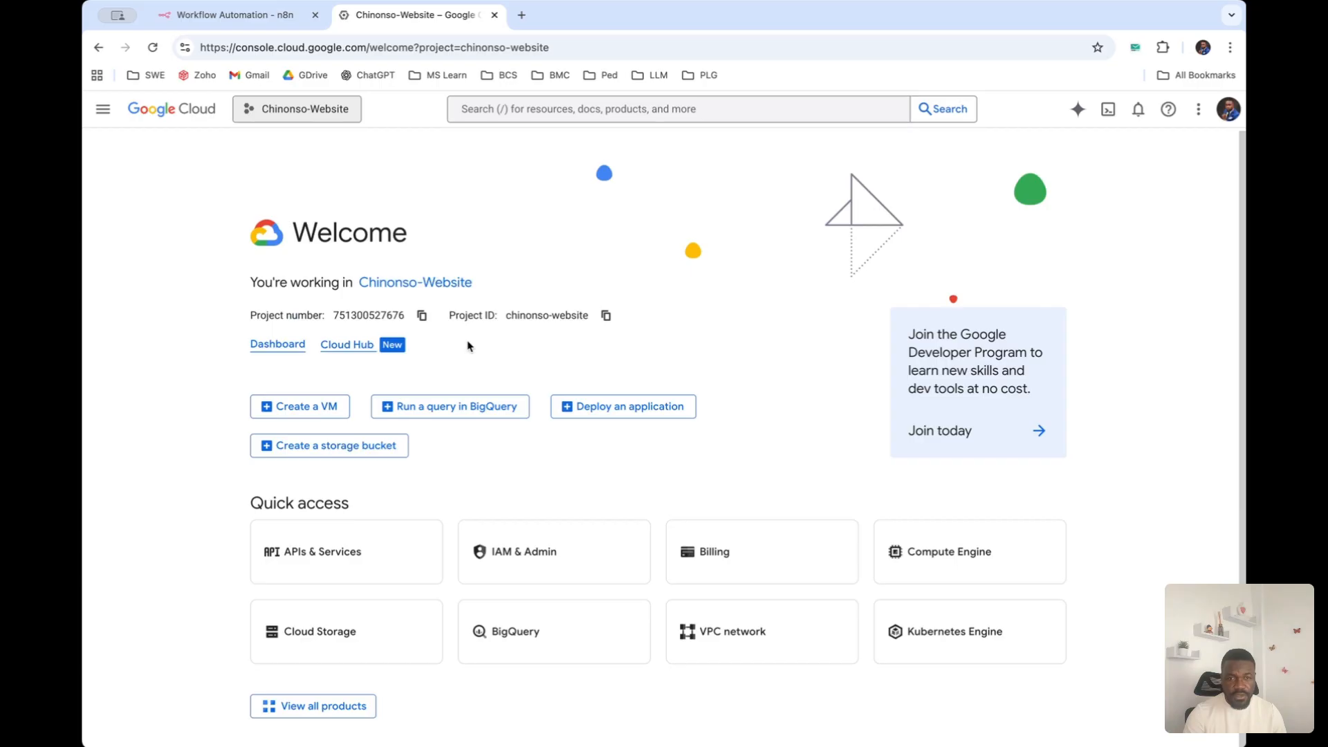
Open the OAuth client "Web client 1: 8081" from the APIs & Services credentials and examine its authorized JavaScript origins and redirect URIs
click(382, 563)
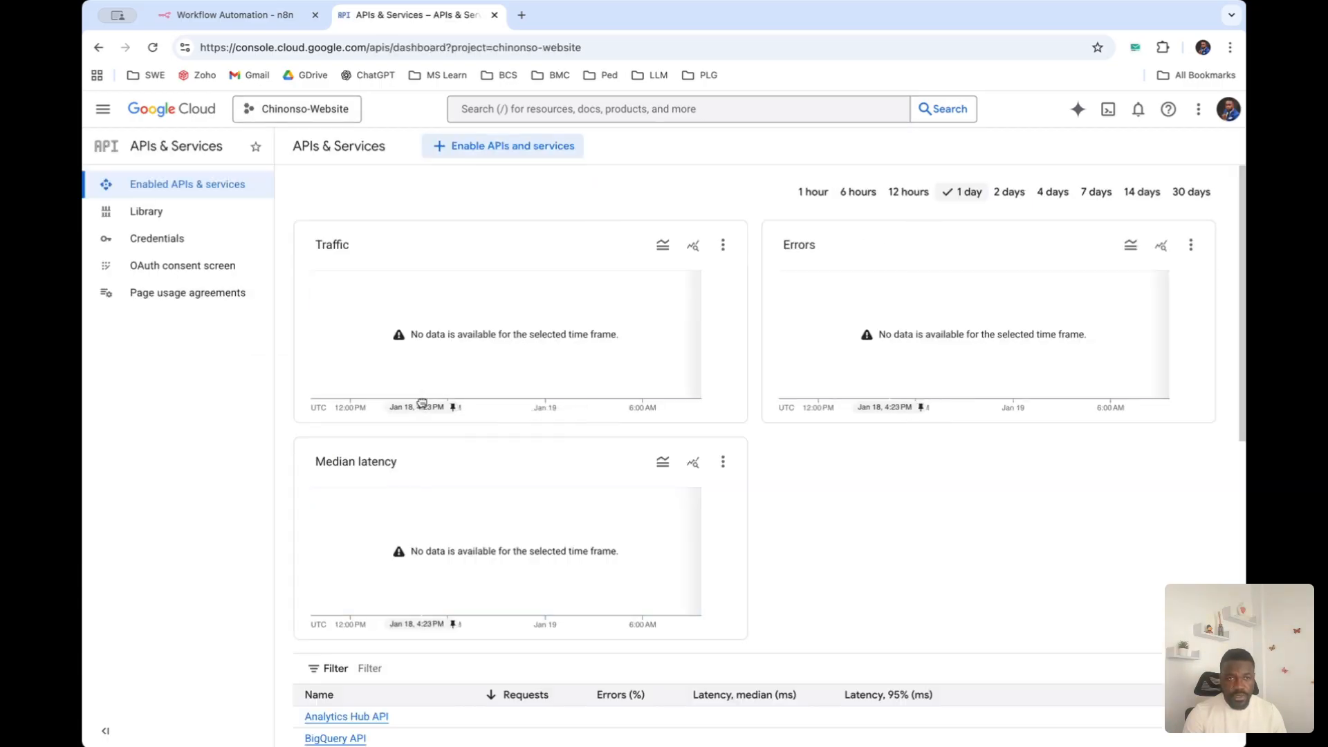
click(185, 239)
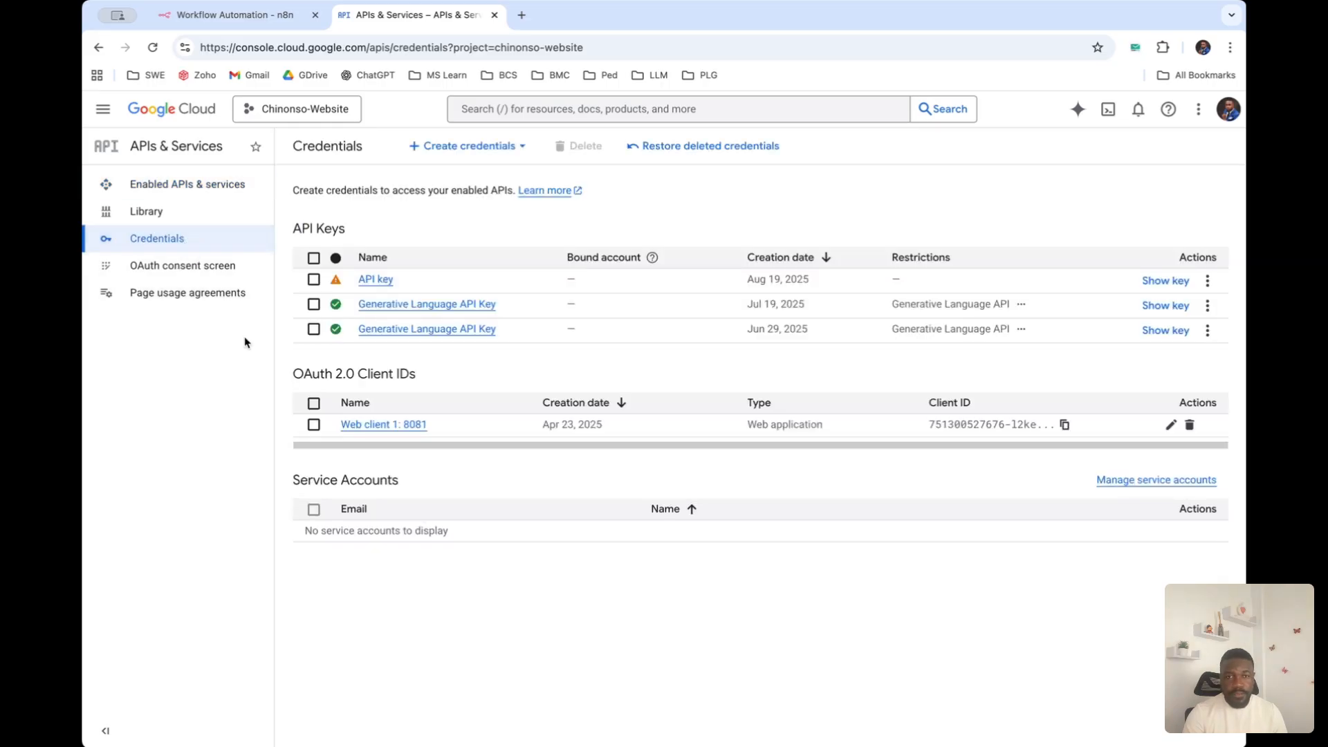
click(371, 425)
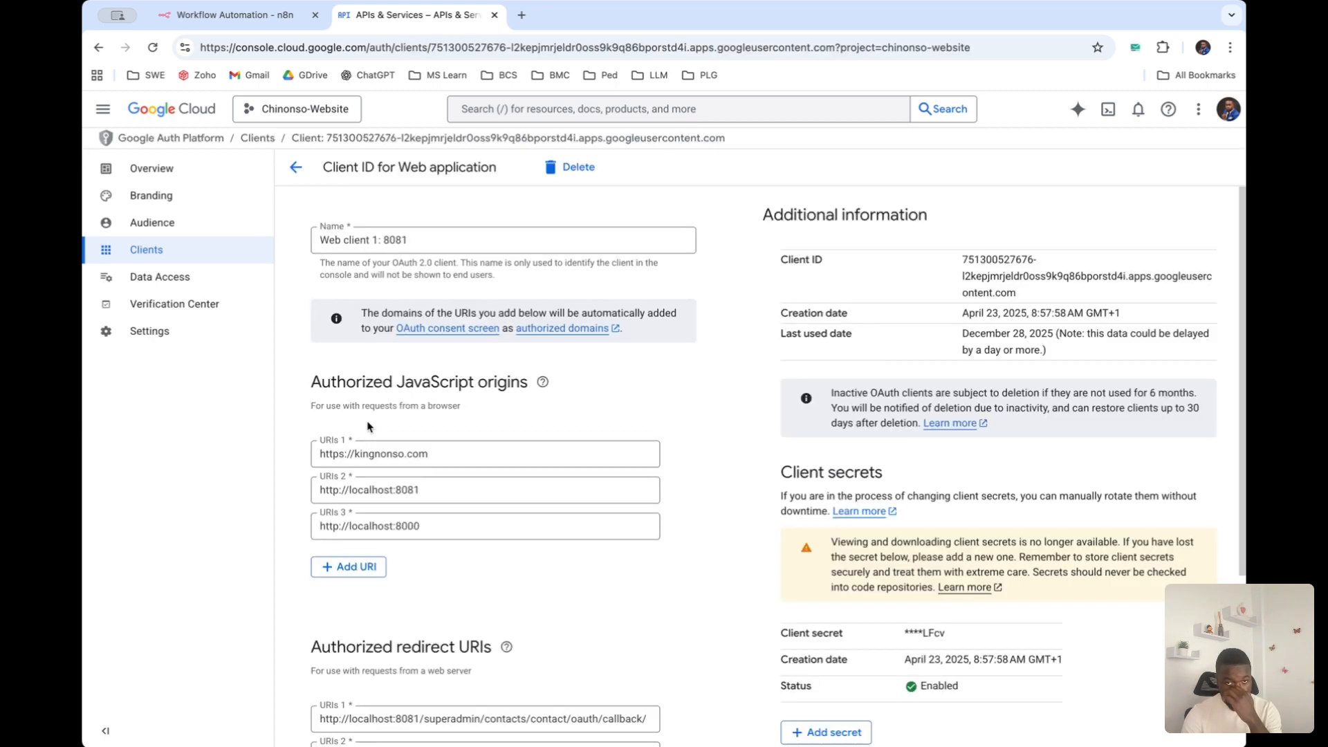
scroll(368, 403, down, 1)
scroll(367, 403, up, 1)
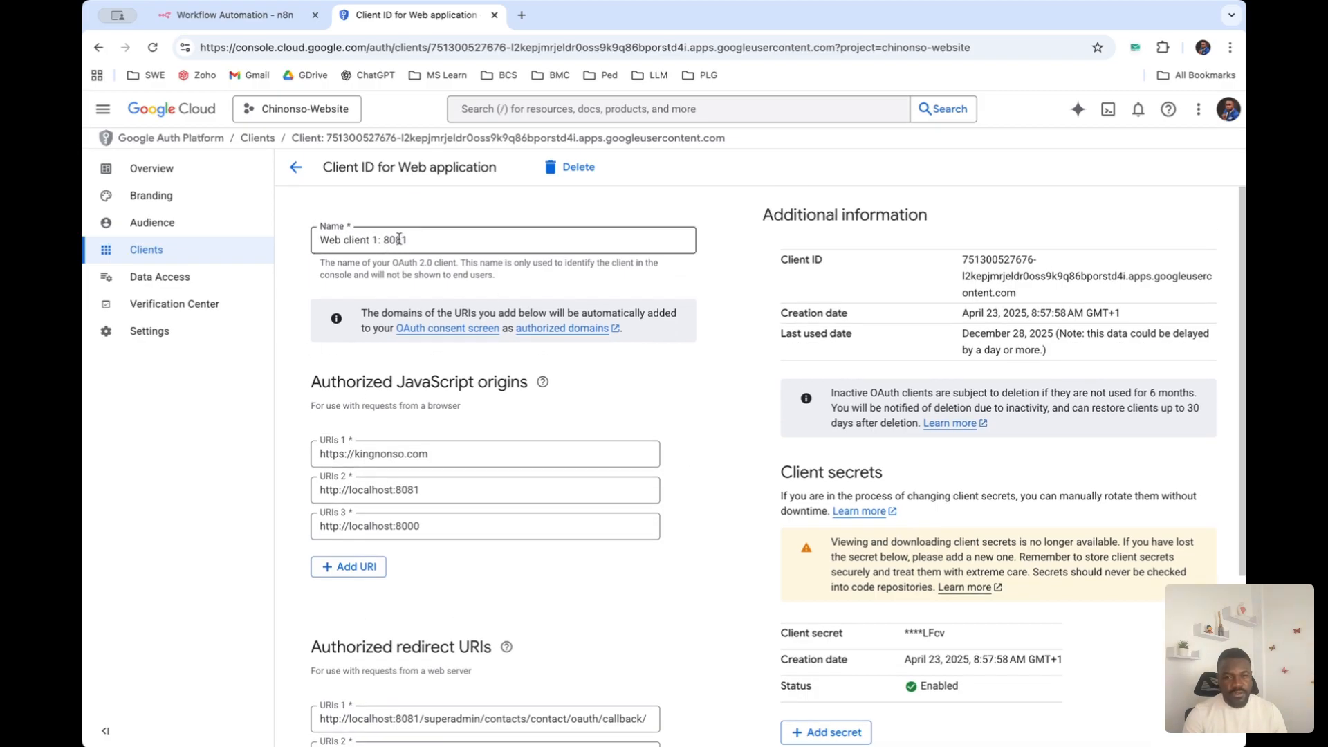
scroll(382, 258, down, 3)
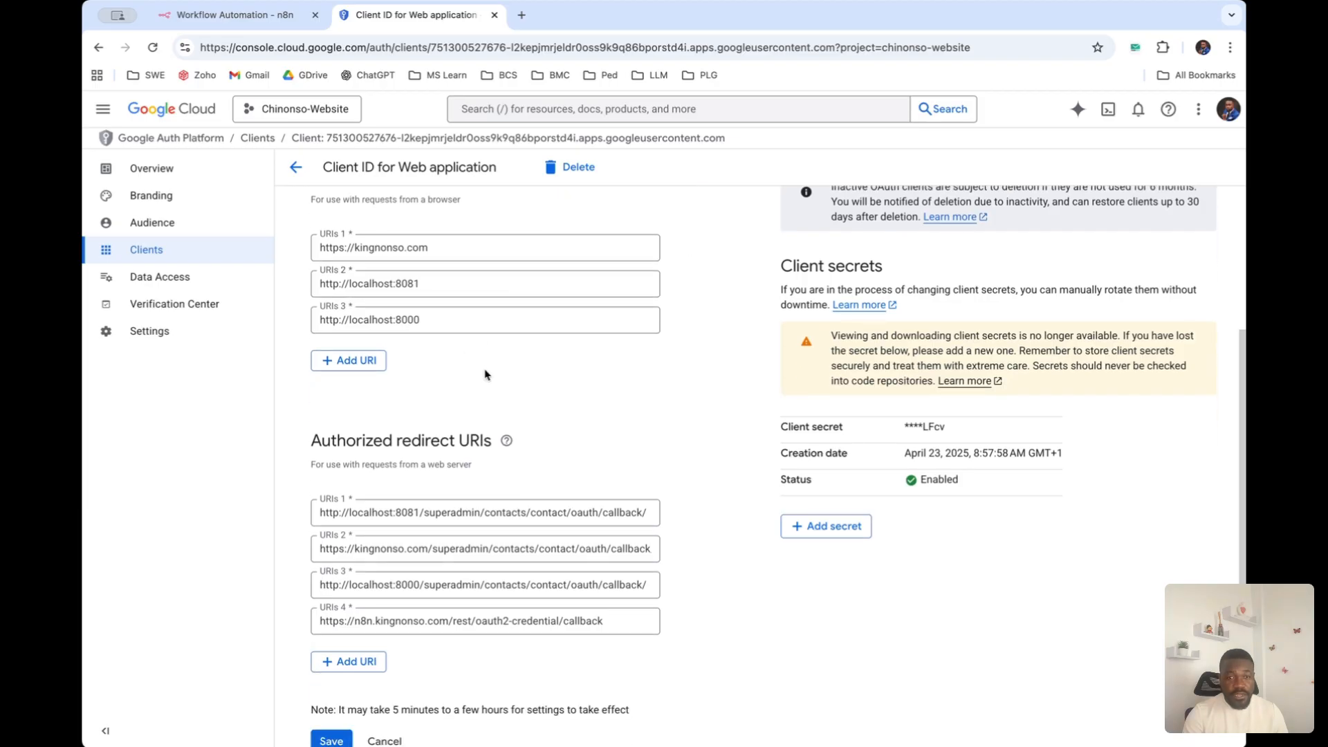
scroll(485, 374, up, 1)
scroll(485, 374, down, 2)
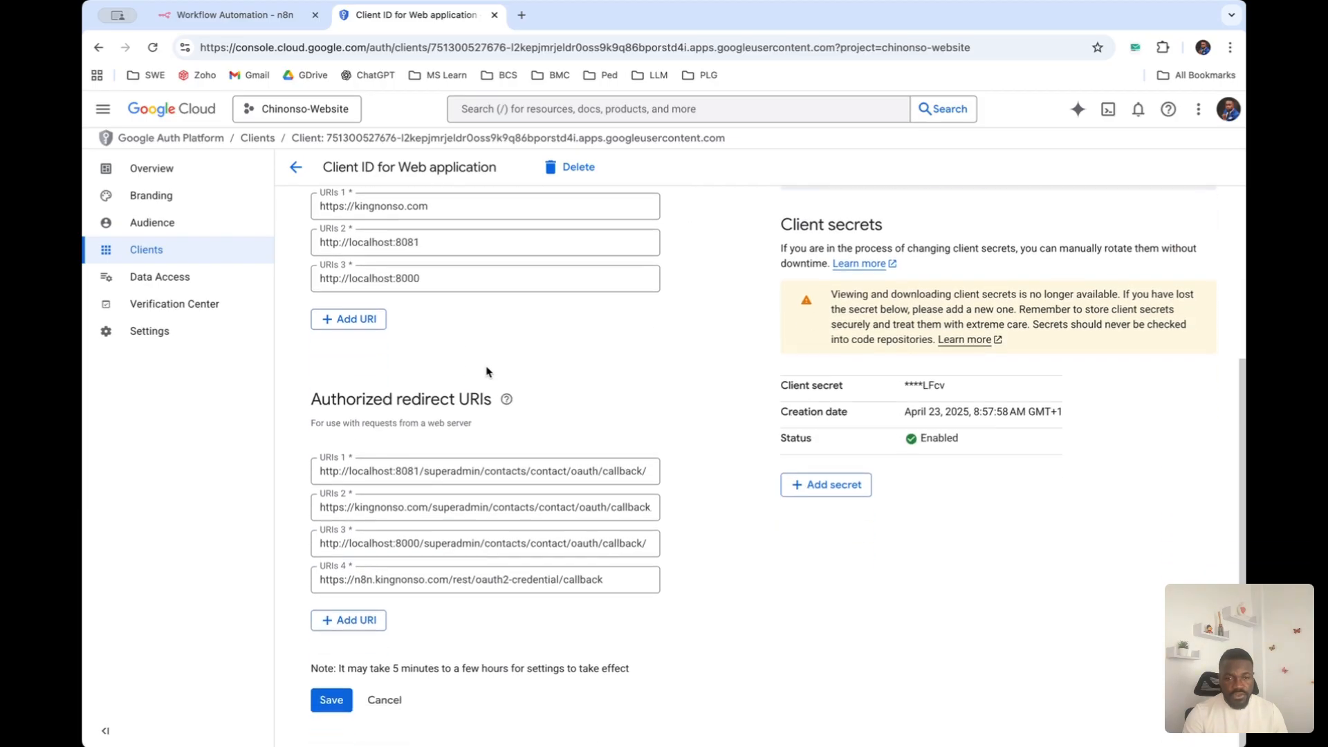
Compare the OAuth redirect URL of the n8n Google Sheets Trigger credential with the fourth authorized redirect URI in the Google Cloud client
click(614, 579)
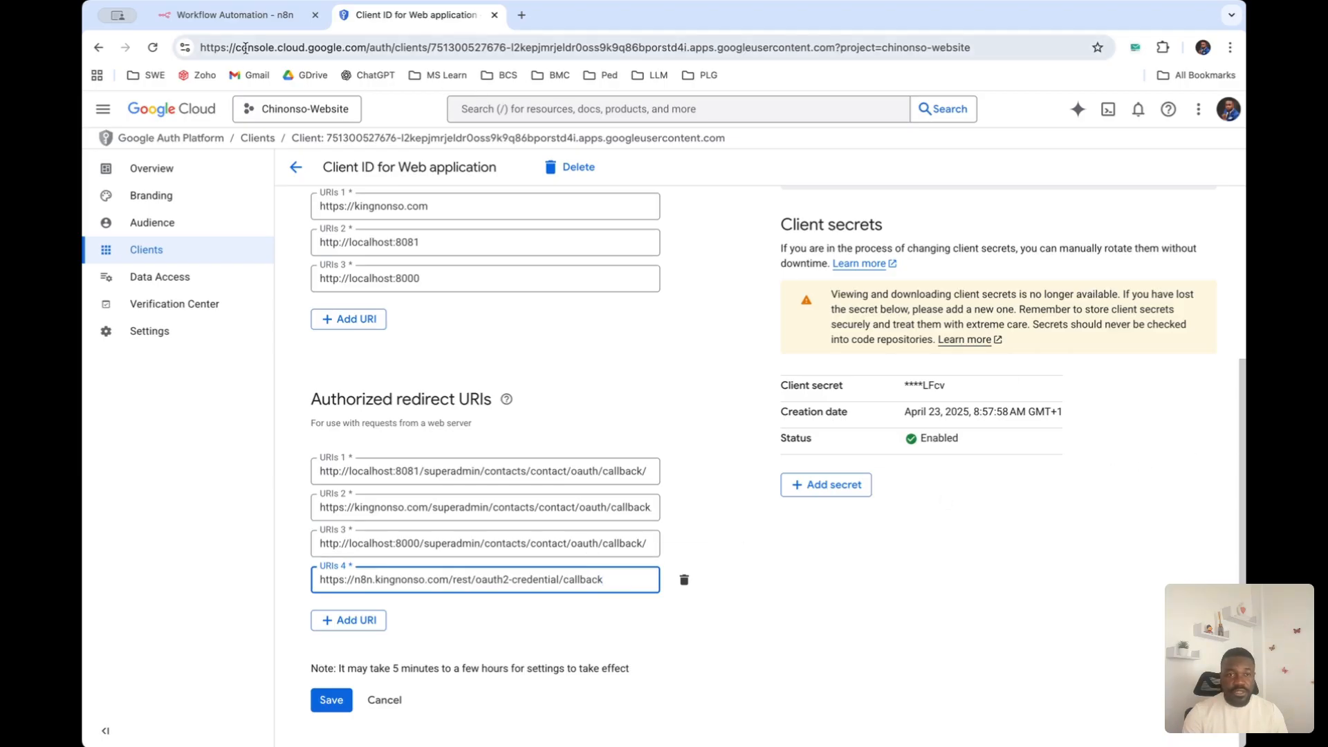
click(245, 16)
mouse_move(745, 403)
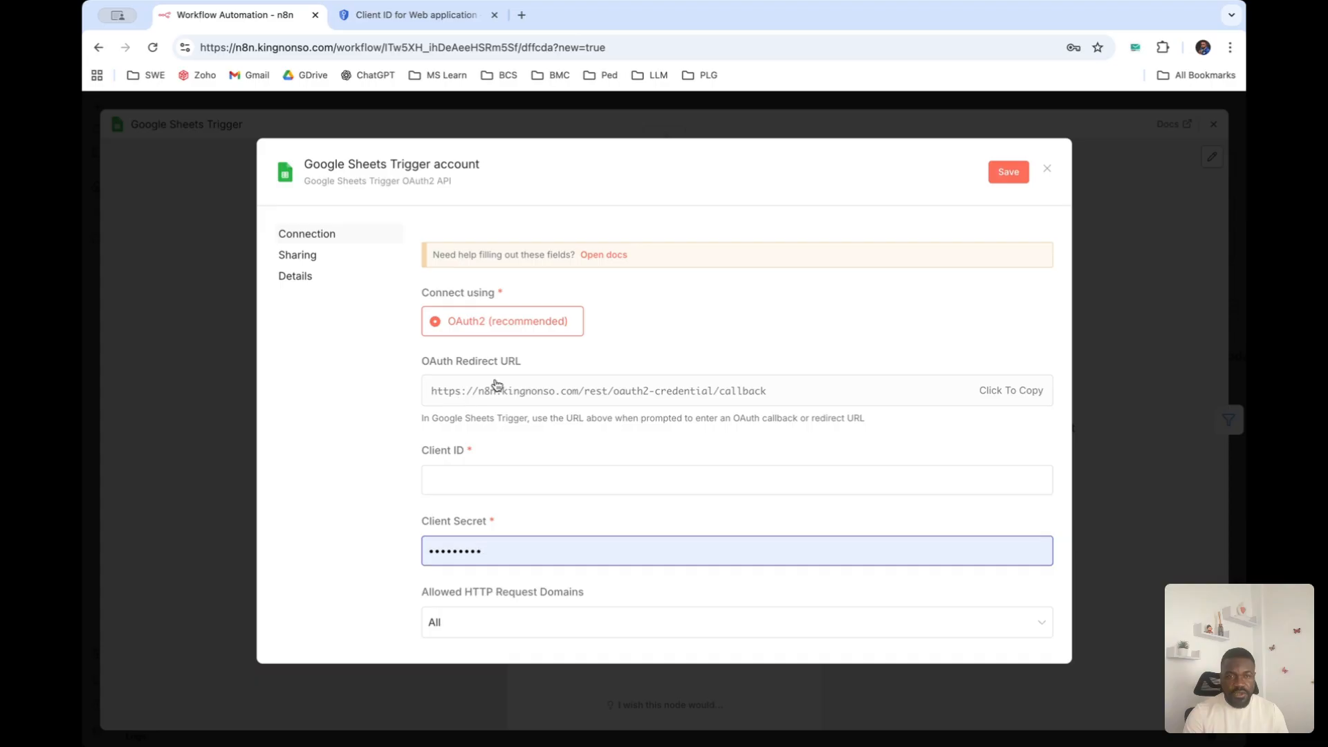
click(415, 15)
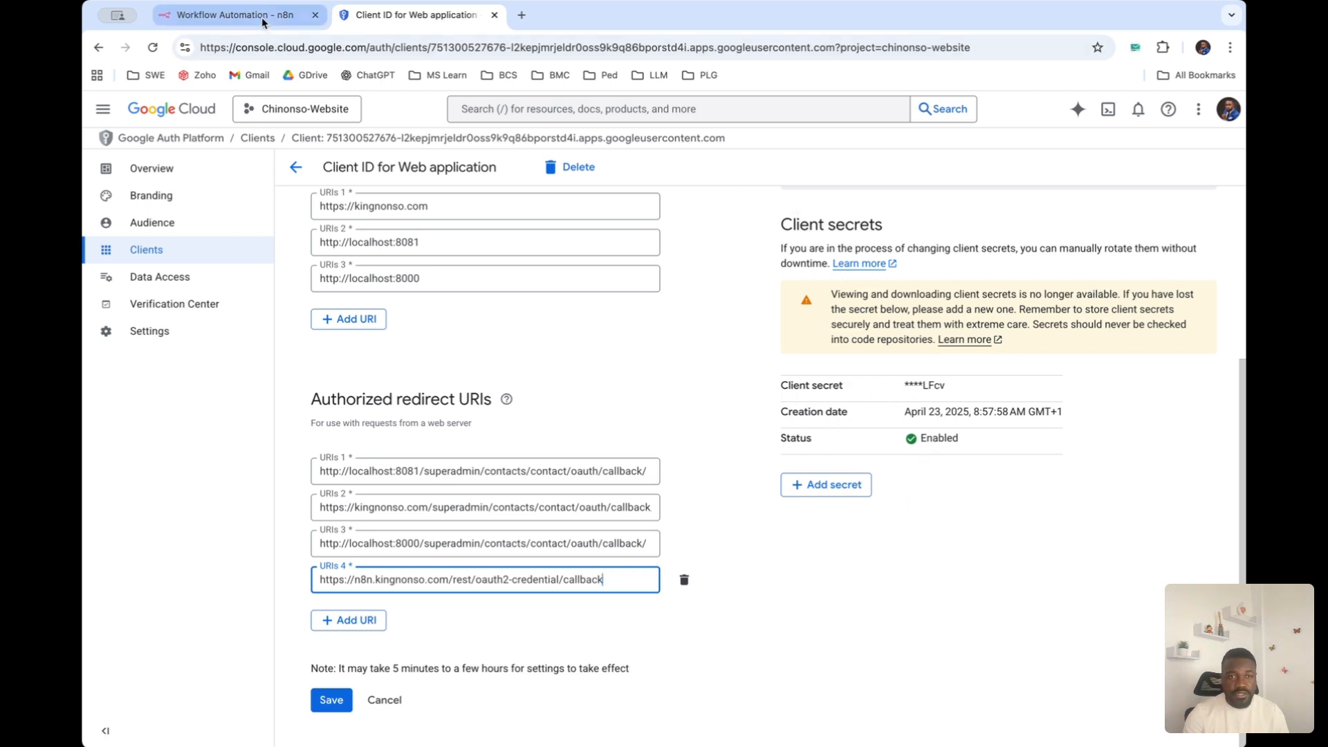
click(236, 14)
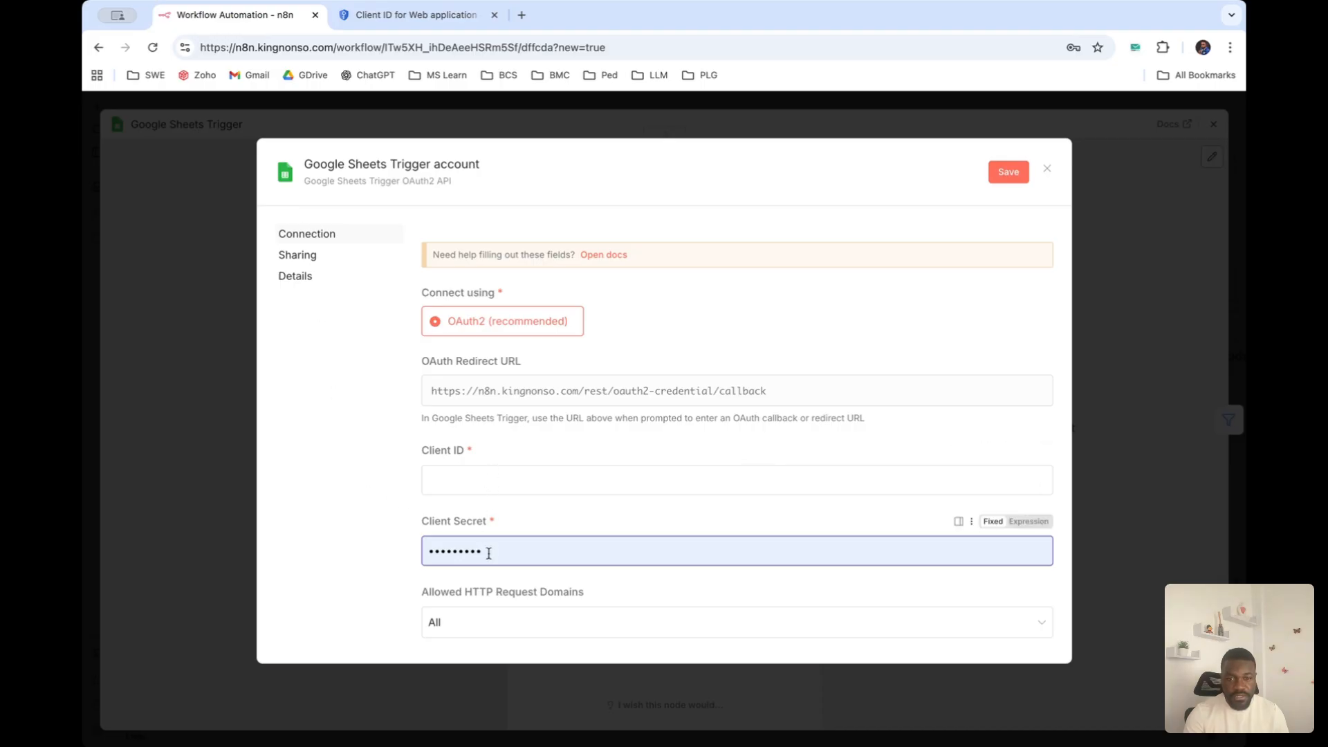
click(1159, 436)
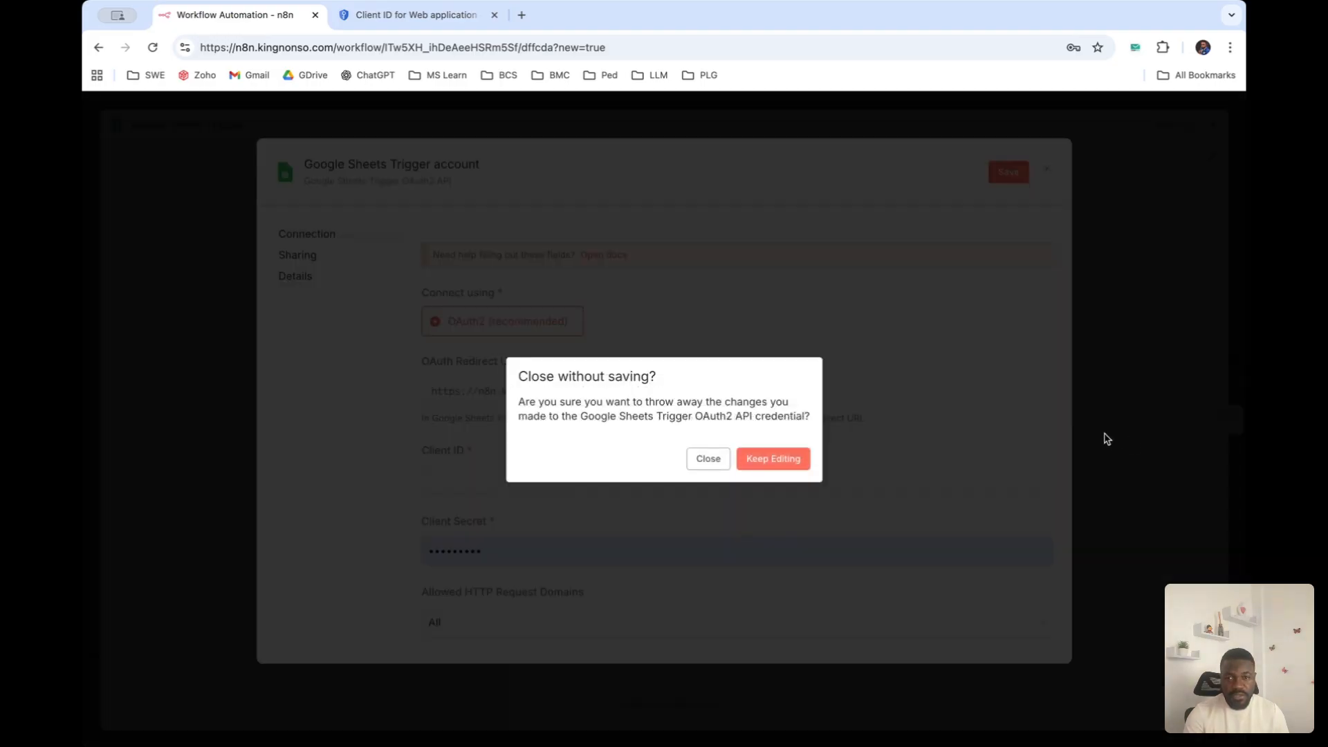
click(790, 456)
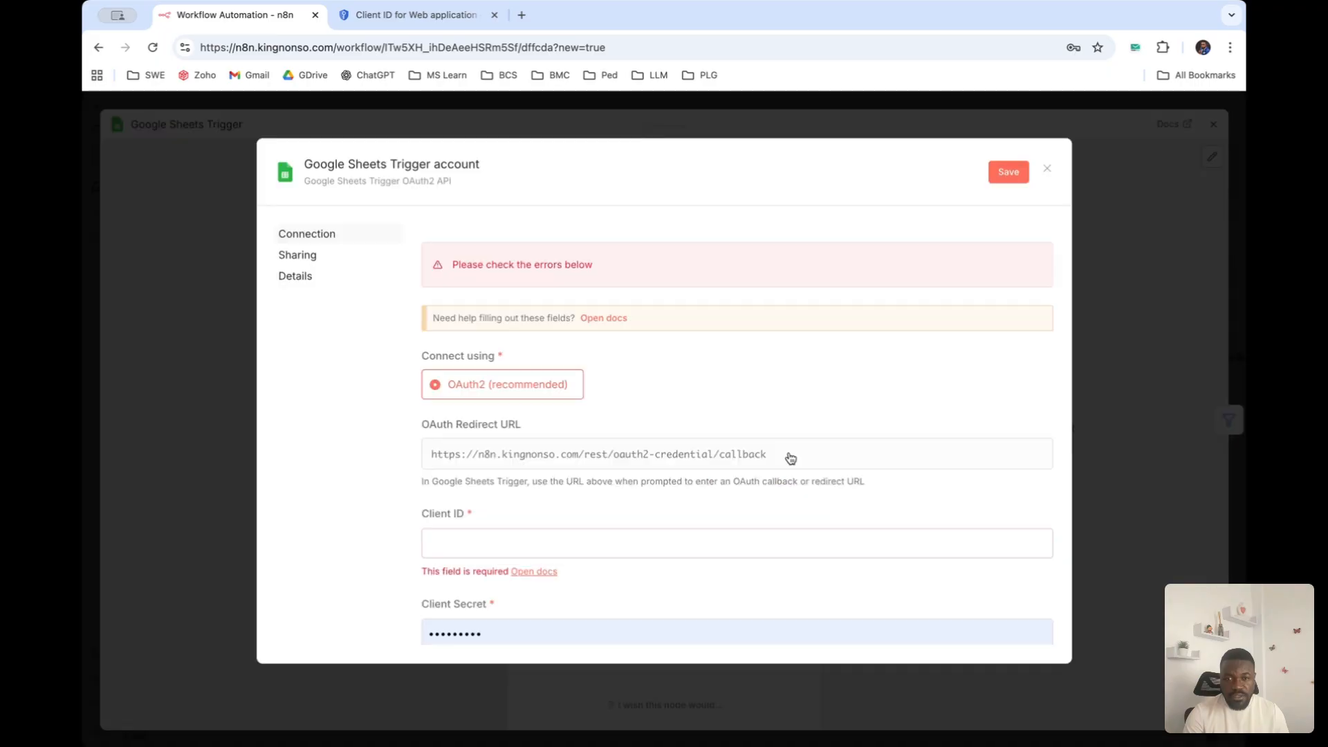
click(420, 14)
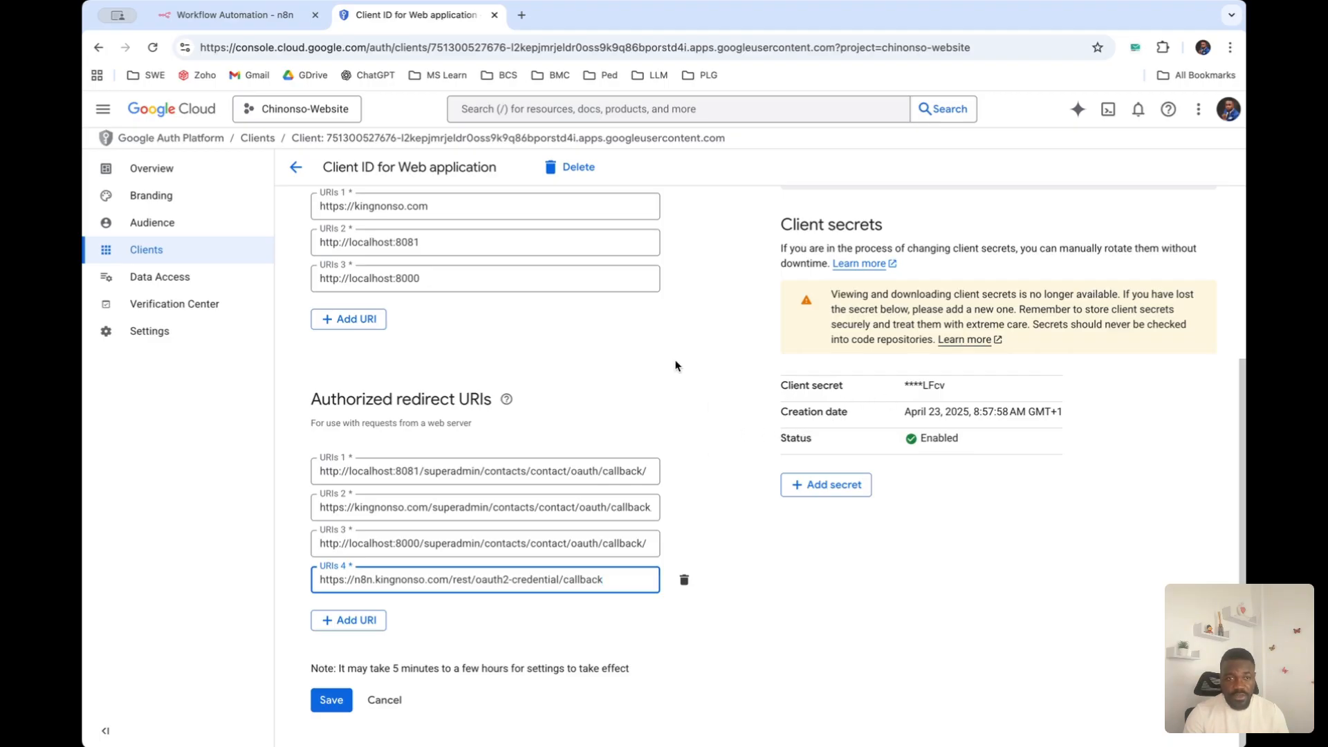
click(269, 14)
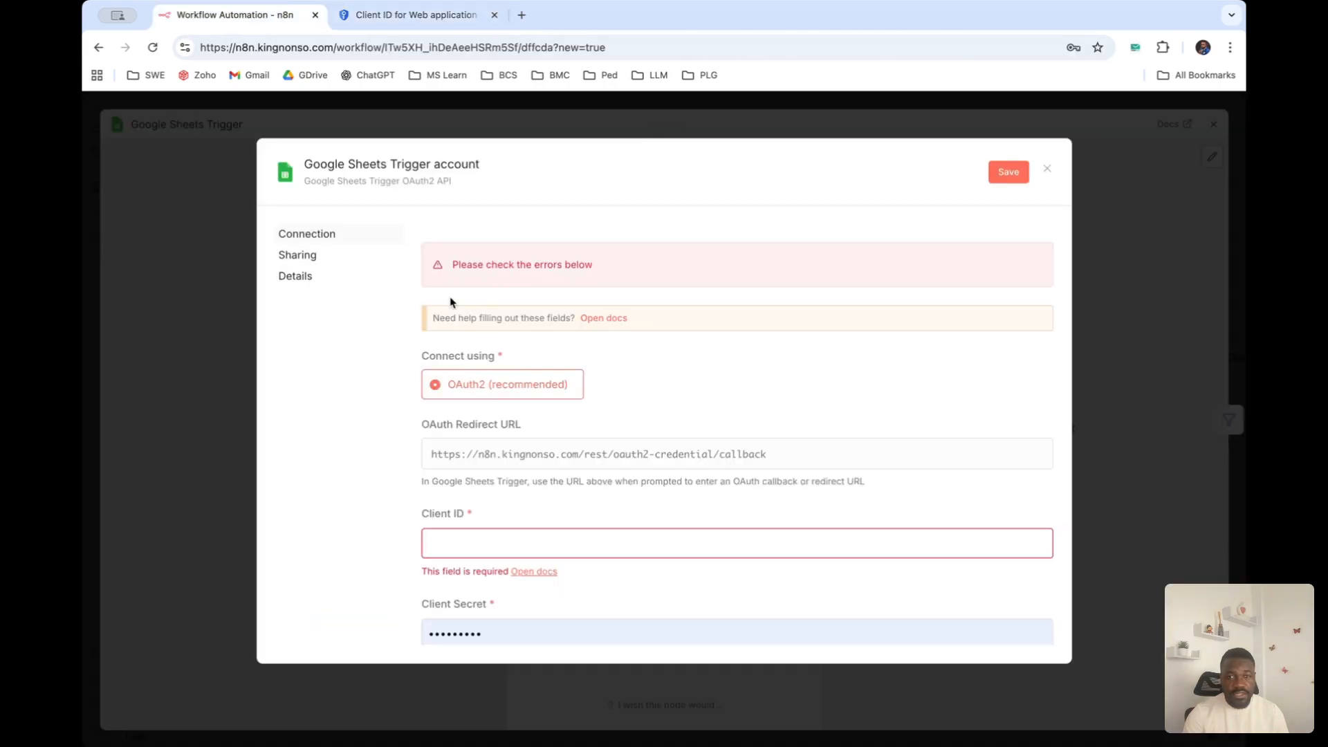
Paste the Google Cloud OAuth client's ID into the Client ID of the Google Sheets Trigger credential
scroll(563, 492, down, 1)
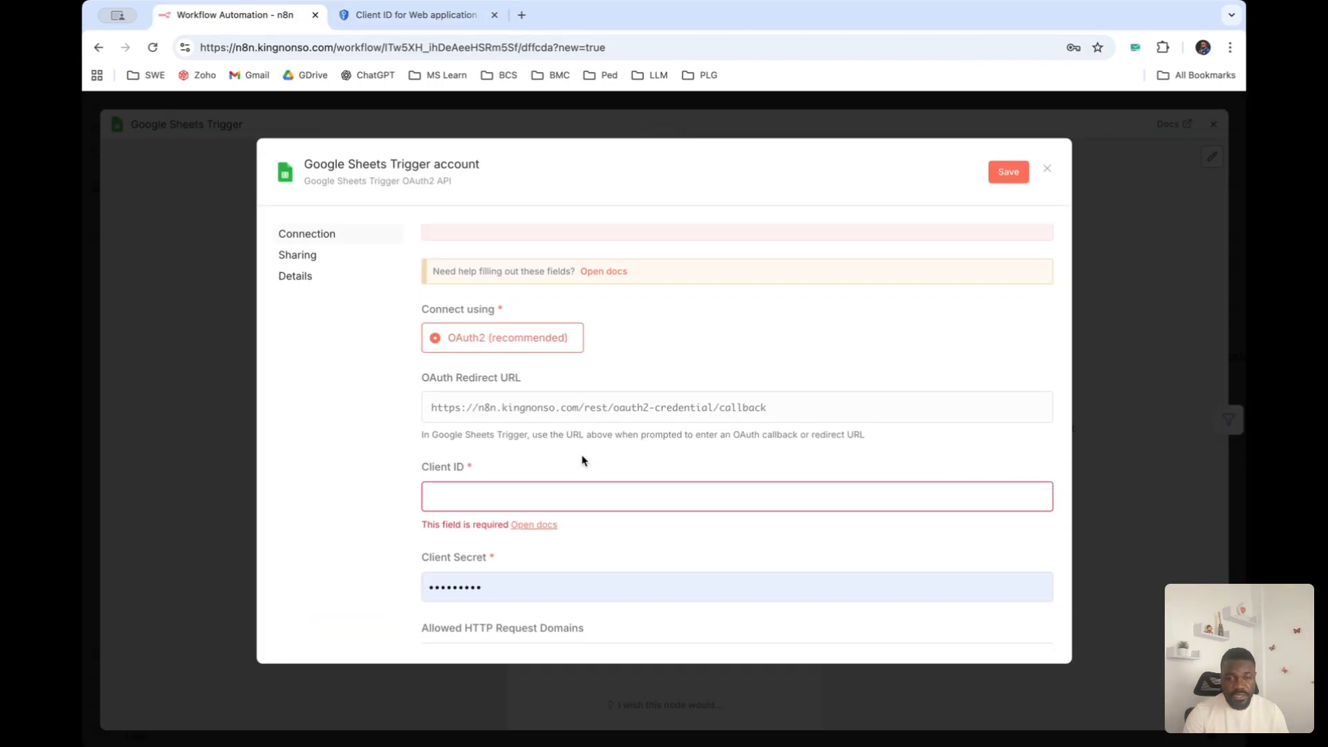
scroll(531, 503, down, 3)
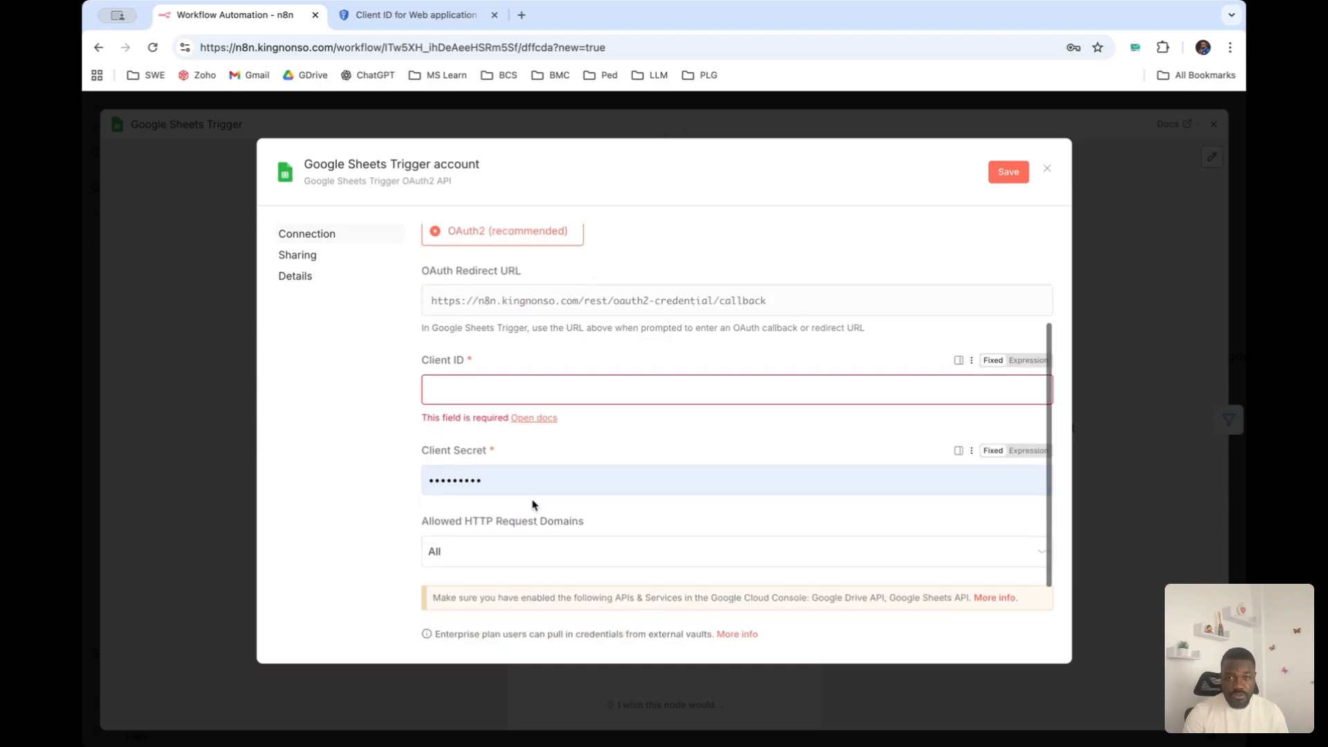
scroll(540, 496, down, 2)
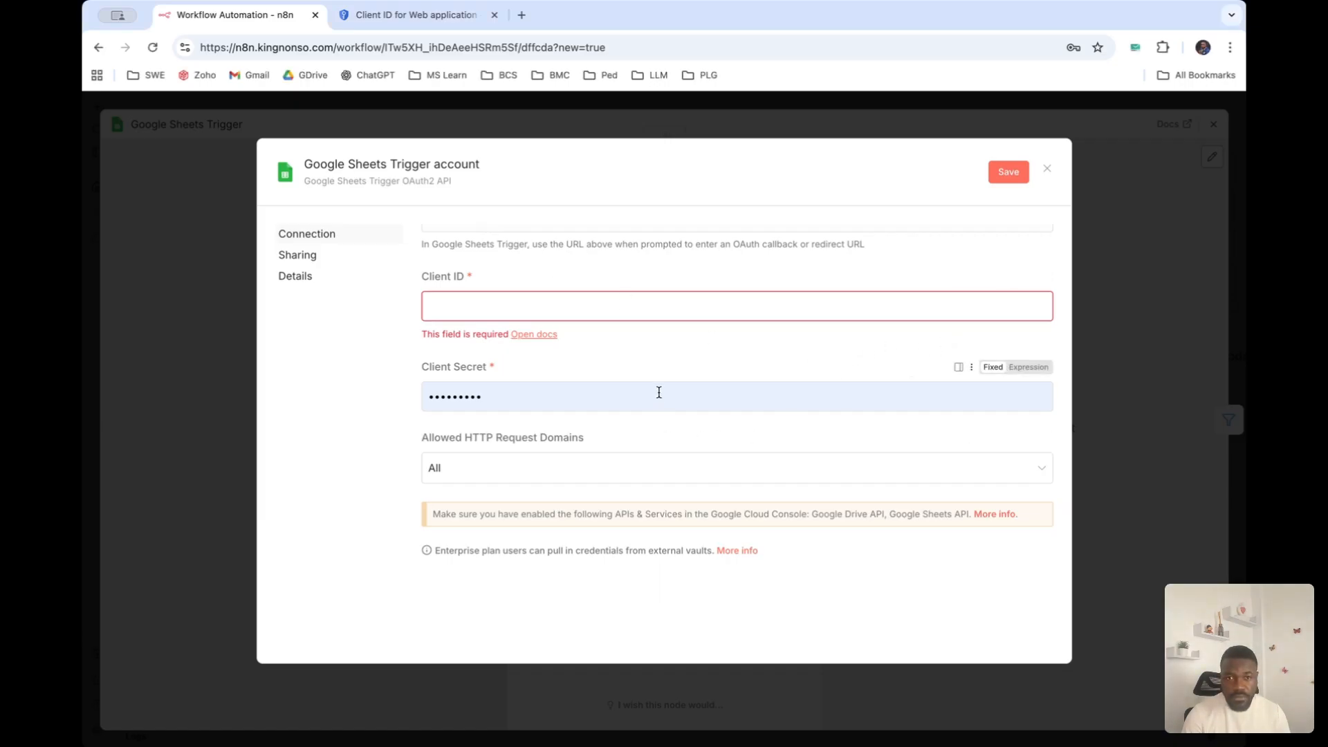
click(625, 305)
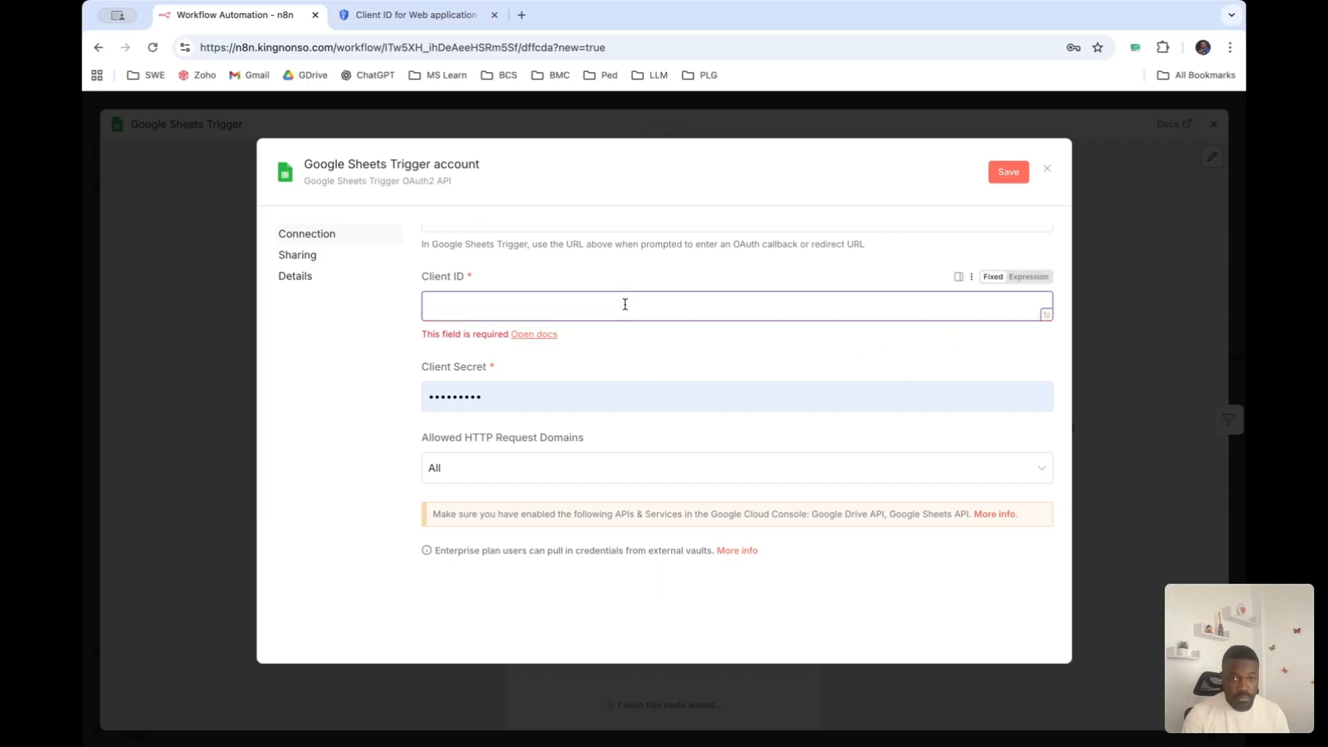
key(ctrl+v)
Replace the prefilled Client Secret of the Google Sheets Trigger credential with the copied Google OAuth client secret
click(578, 378)
key(ctrl+a)
key(BackSpace)
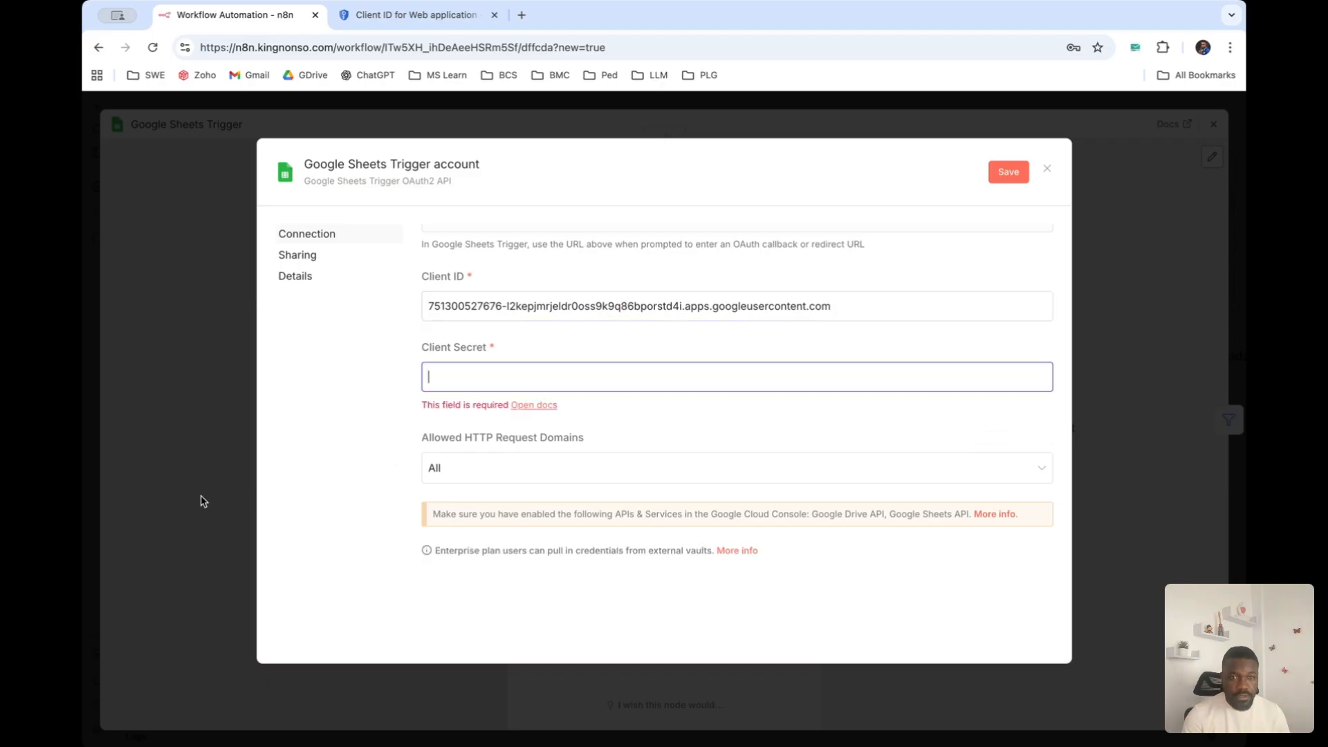
click(170, 443)
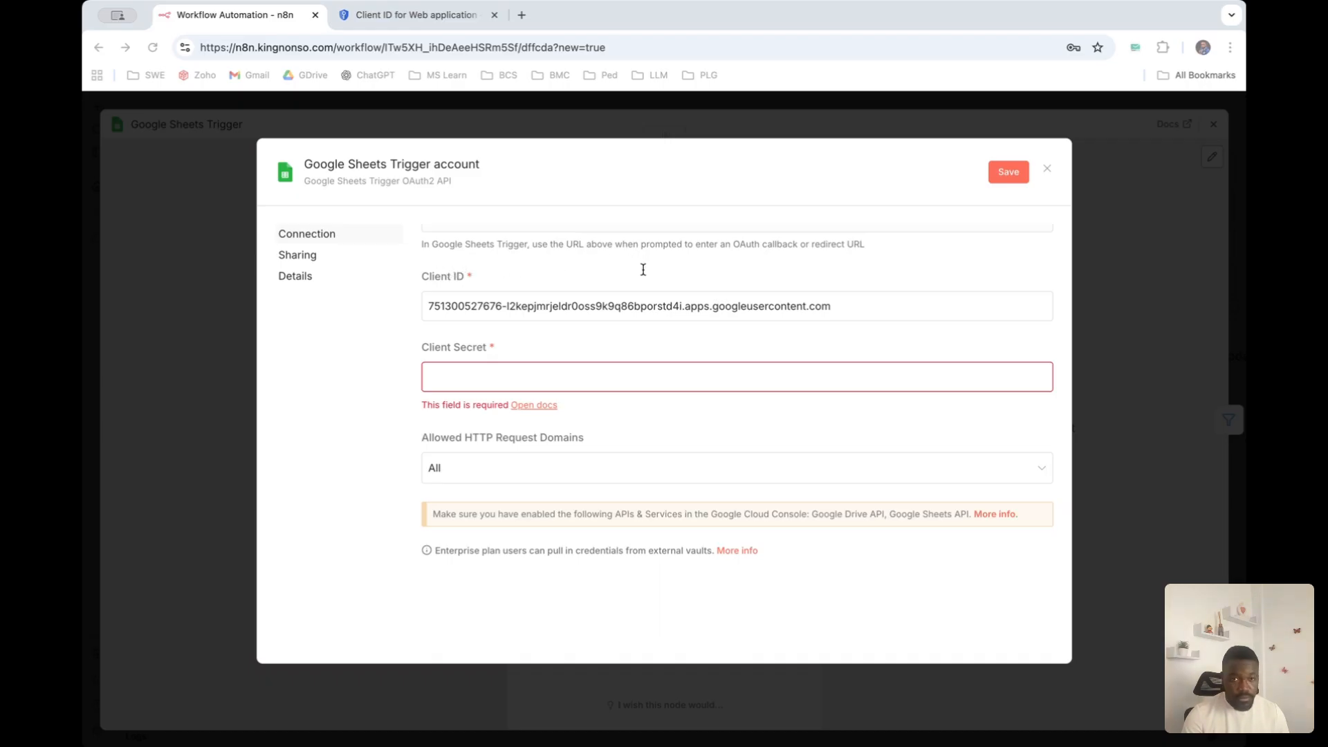
click(782, 378)
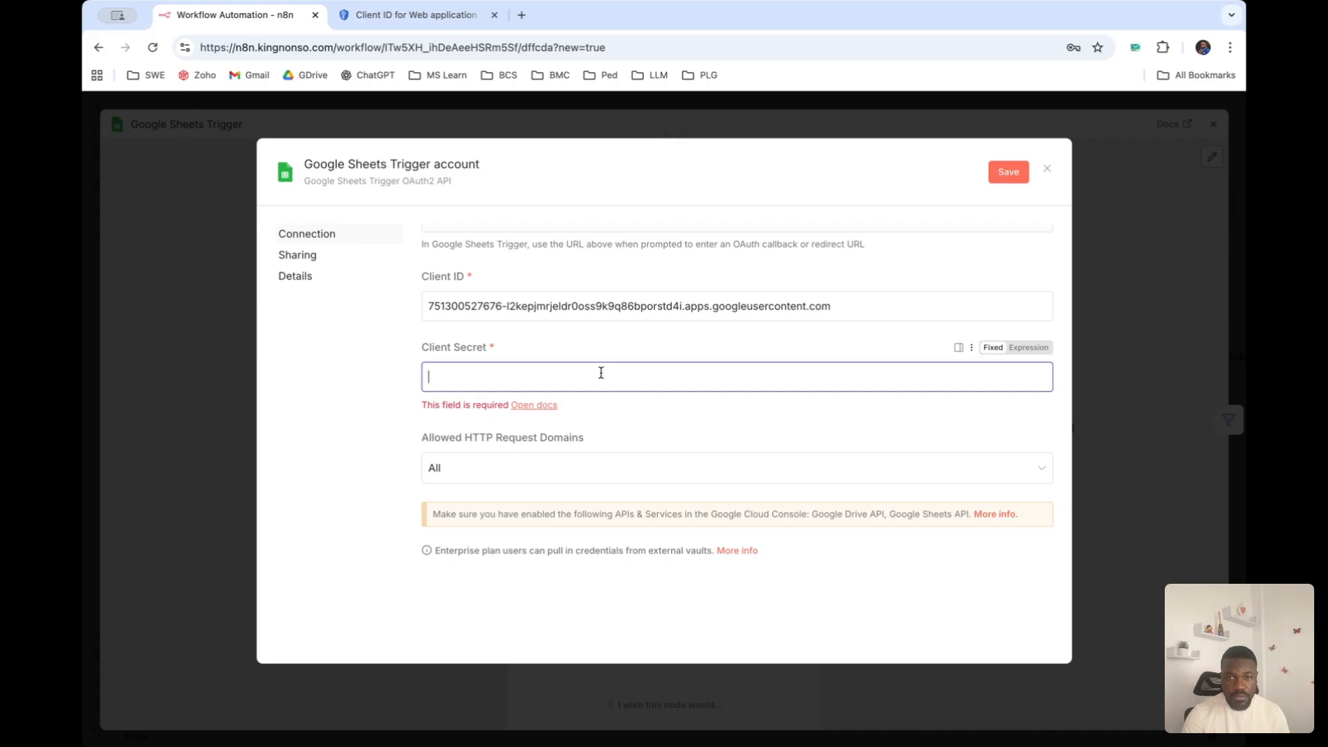
key(ctrl+v)
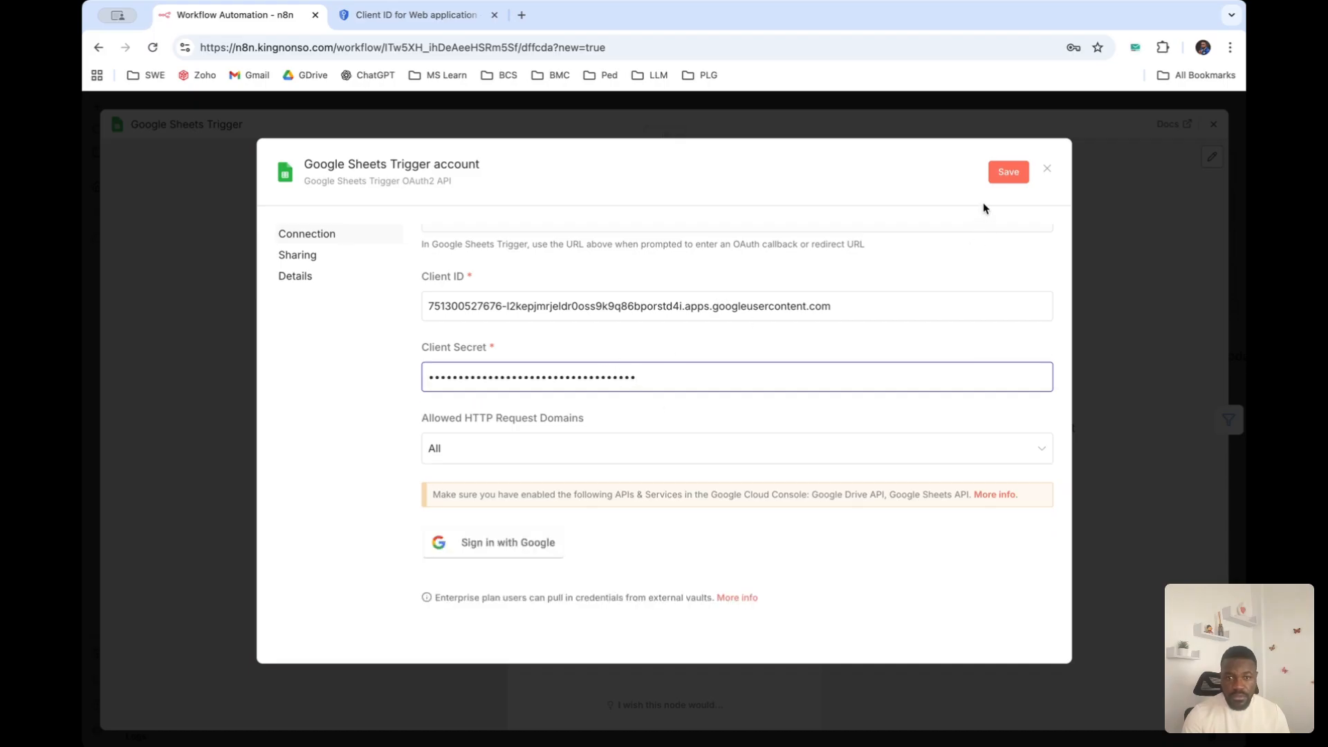
Sign in with Google to authorize the Google Sheets Trigger credential
click(532, 542)
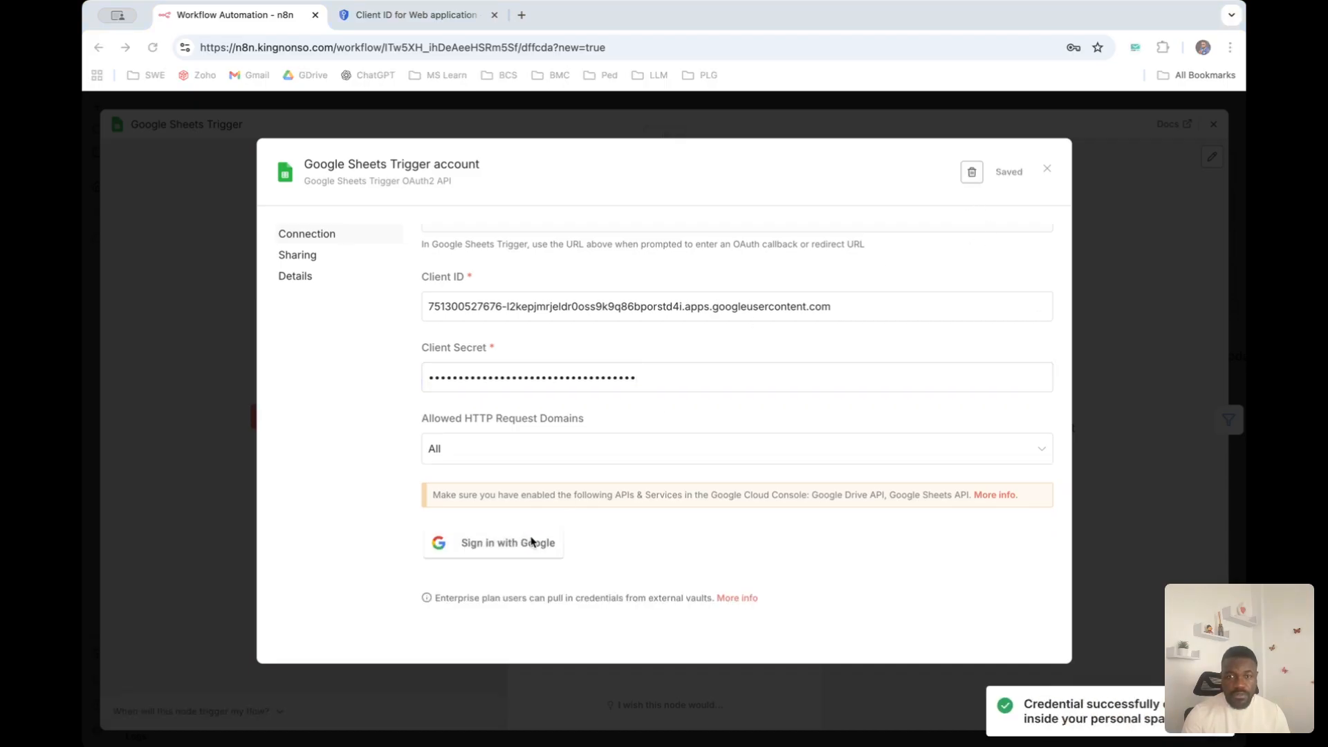